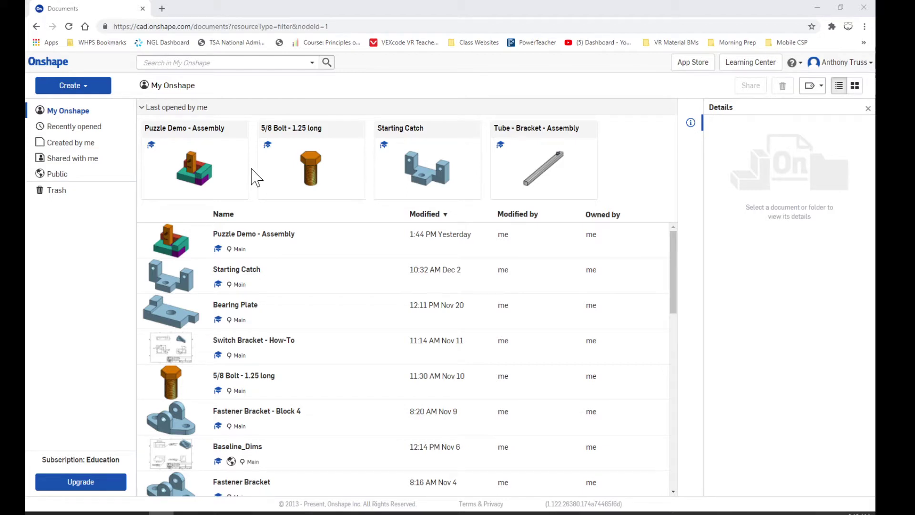
- Open the Puzzle Demo - Assembly document from the My Onshape documents list
click(251, 235)
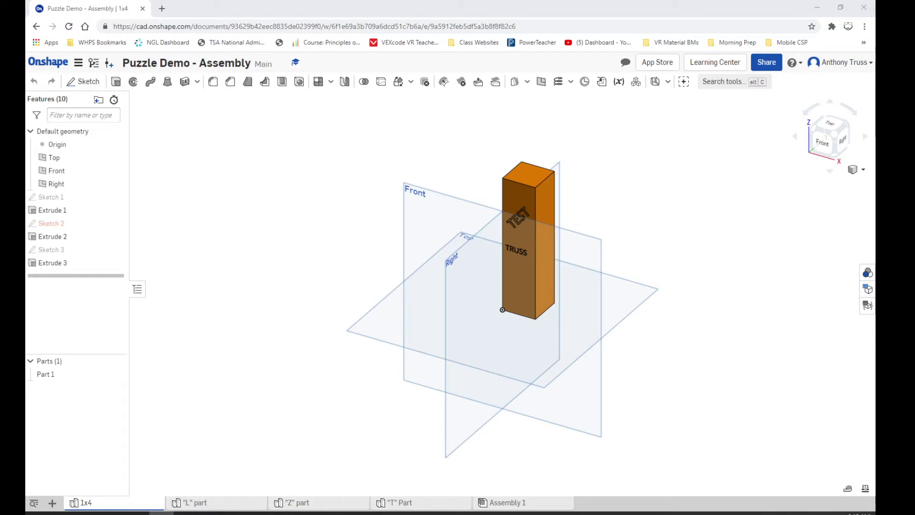
scroll(525, 200, up, 5)
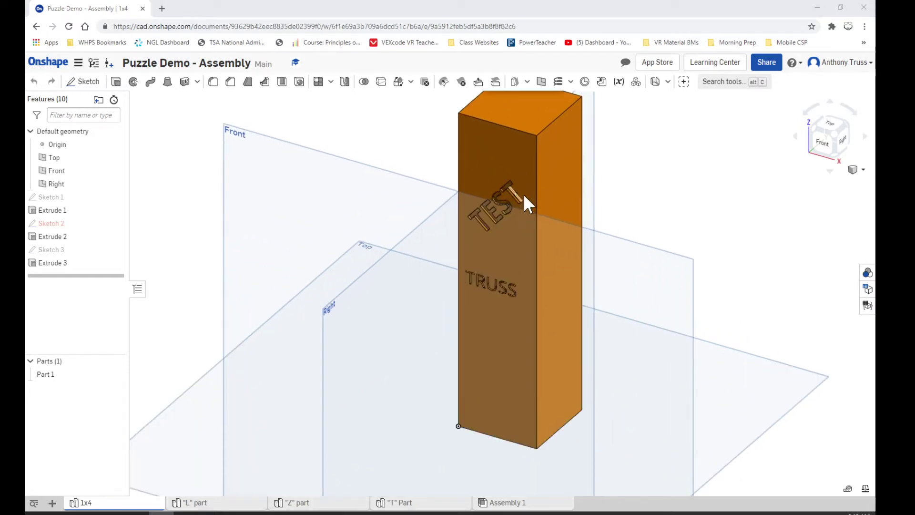
scroll(465, 275, up, 5)
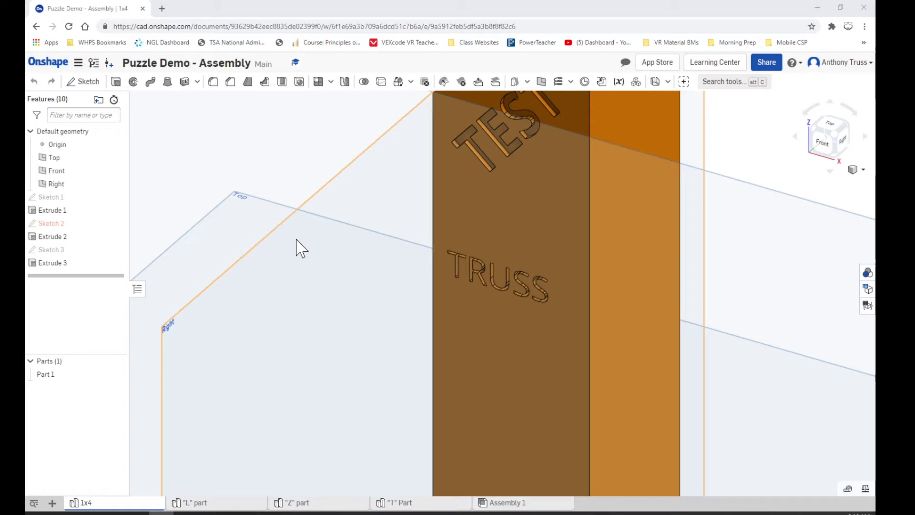
scroll(296, 248, down, 2)
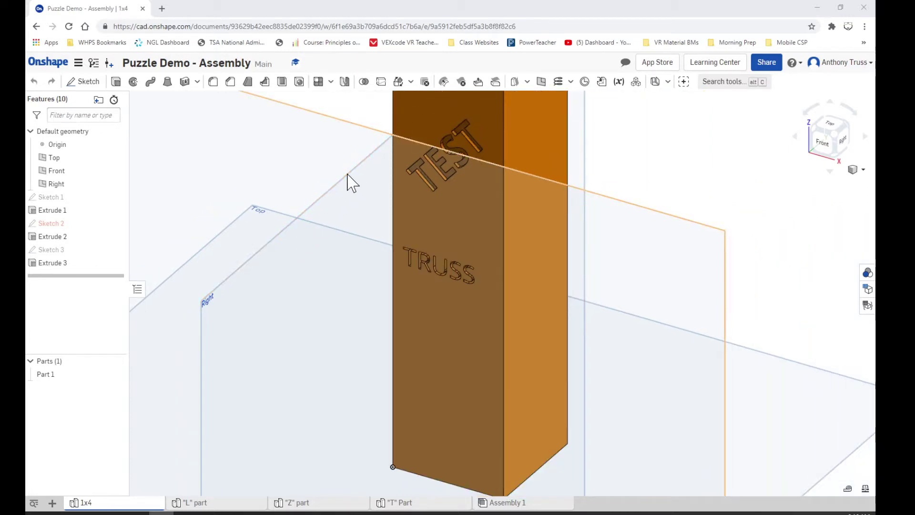
scroll(337, 224, down, 3)
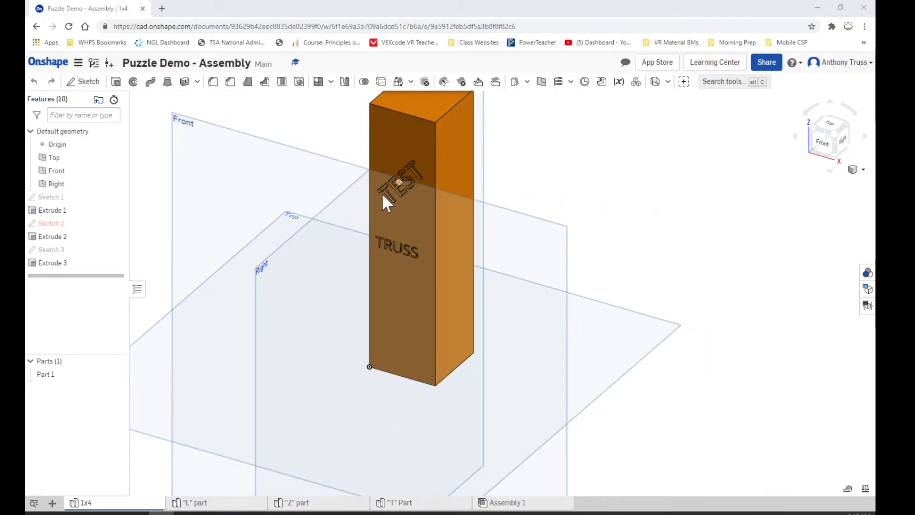
scroll(420, 255, up, 3)
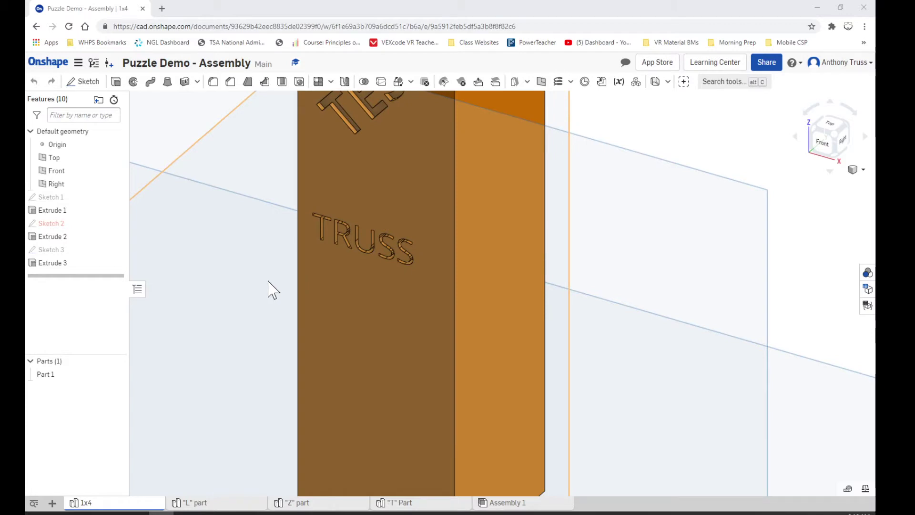
scroll(273, 289, down, 5)
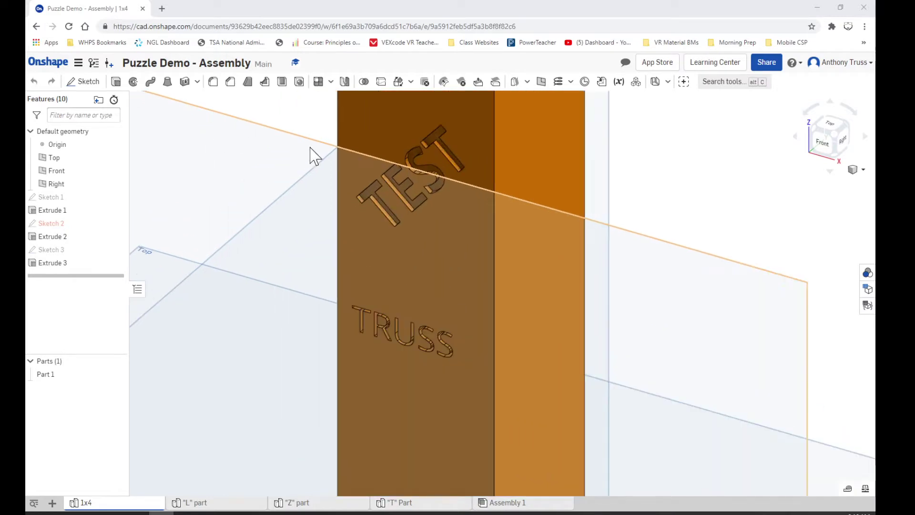
mouse_move(292, 158)
right_down()
mouse_move(268, 159)
mouse_move(300, 147)
right_up()
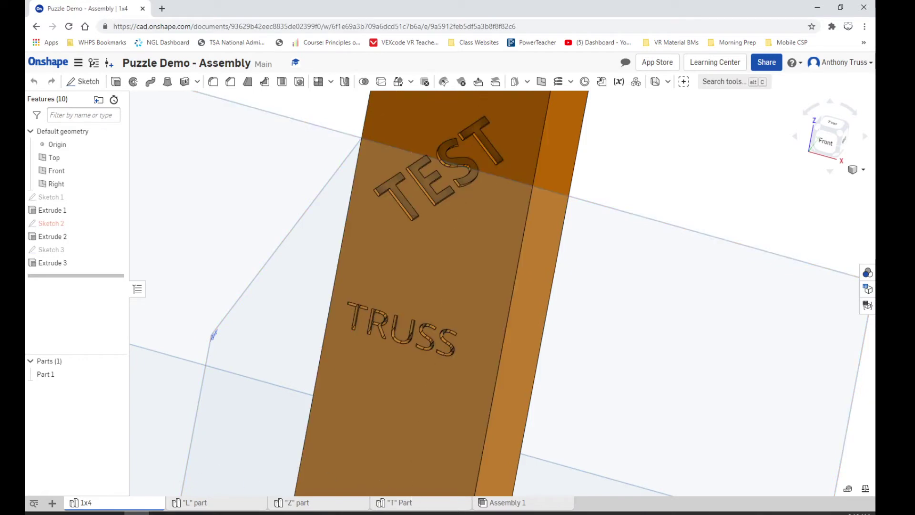
- Switch to Assembly 1 and orbit around the puzzle to inspect the engraved column
click(510, 503)
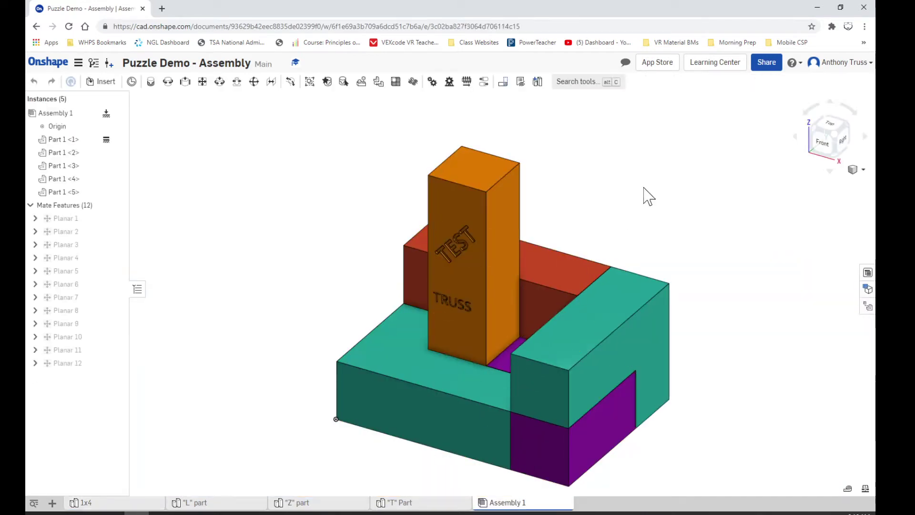
right_drag(643, 187, 658, 204)
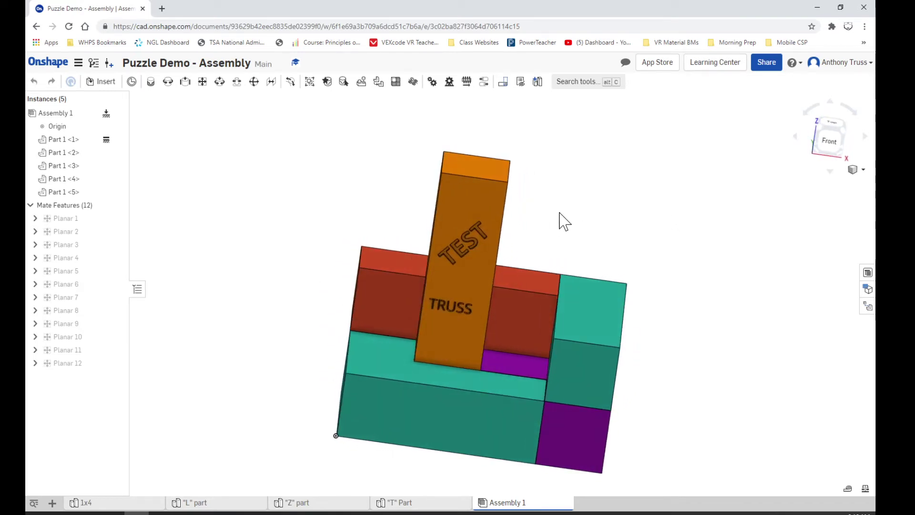
right_drag(582, 216, 581, 234)
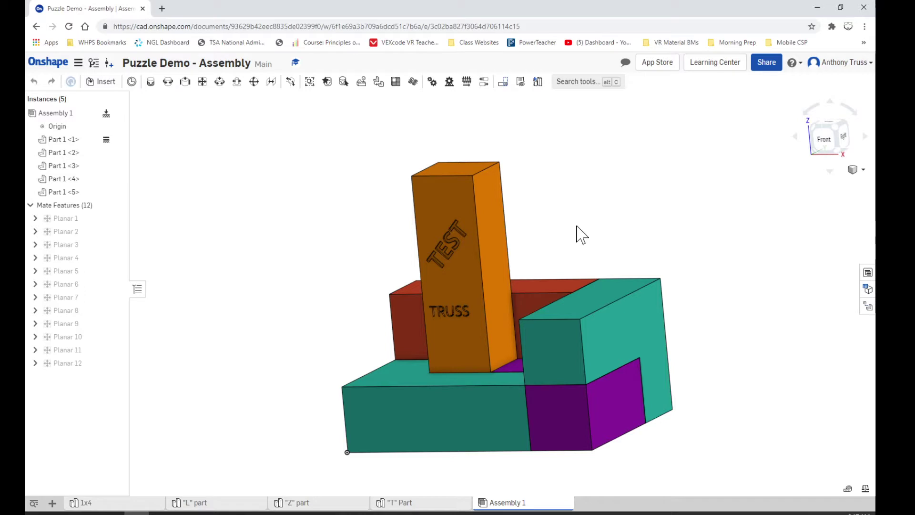
right_drag(581, 234, 626, 212)
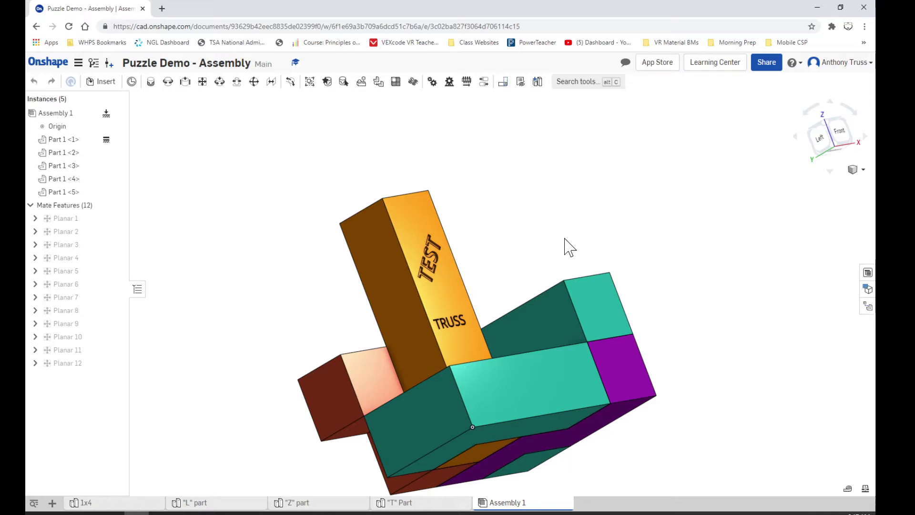
right_drag(546, 227, 542, 256)
right_drag(334, 328, 350, 293)
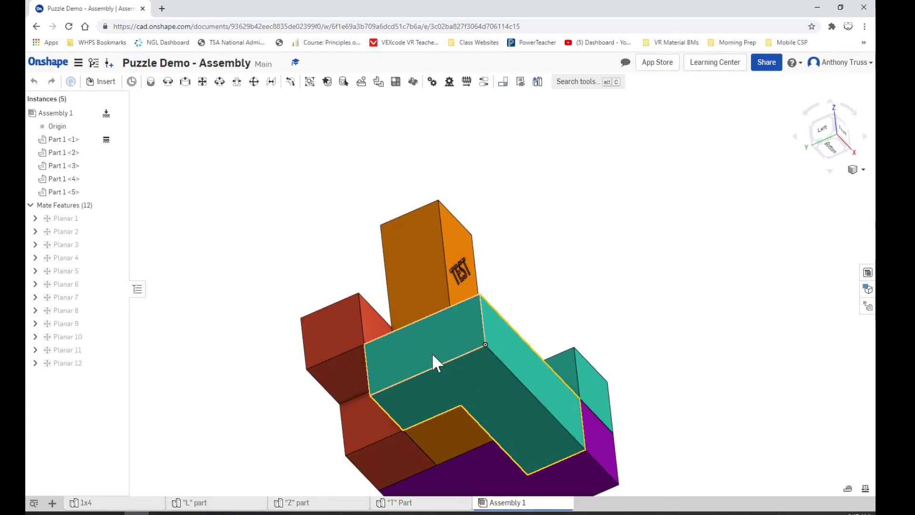
- Open the L part's Part Studio, briefly checking the assembly from a top-front view
click(224, 504)
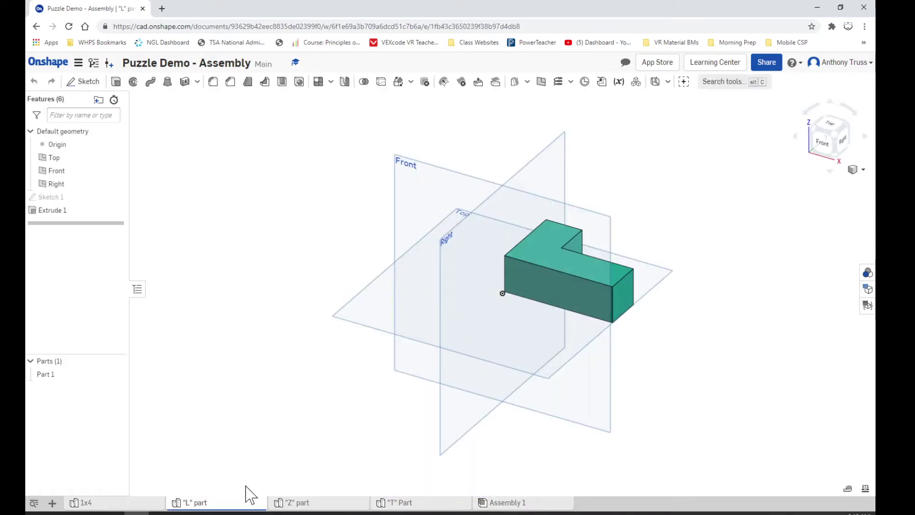
click(496, 503)
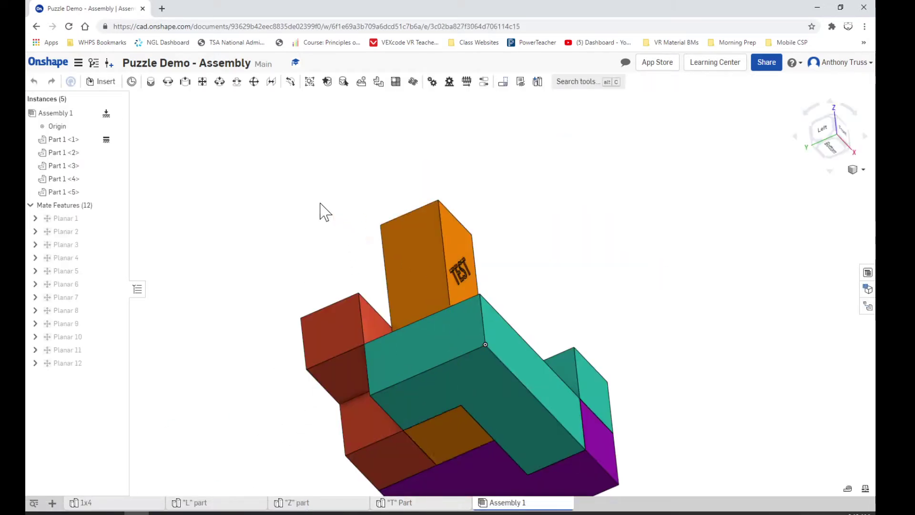
right_drag(325, 215, 280, 269)
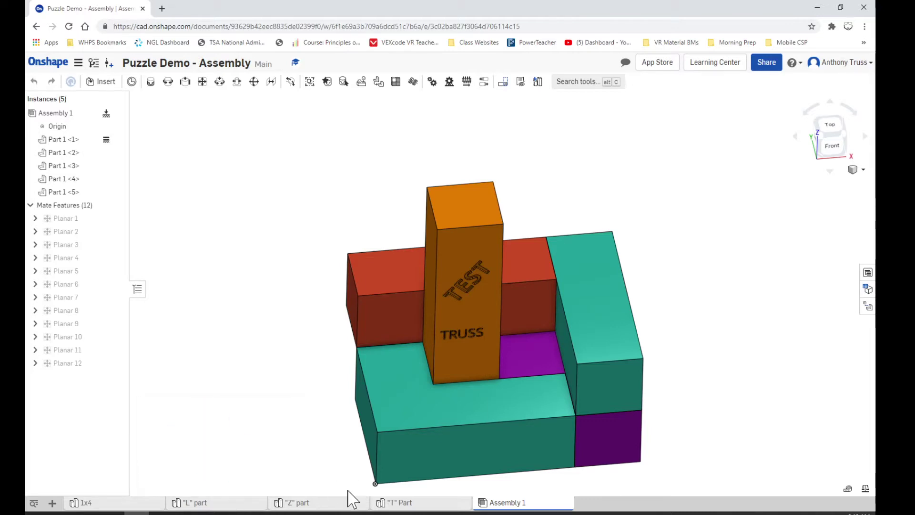
click(230, 504)
right_drag(266, 238, 559, 210)
scroll(635, 223, up, 3)
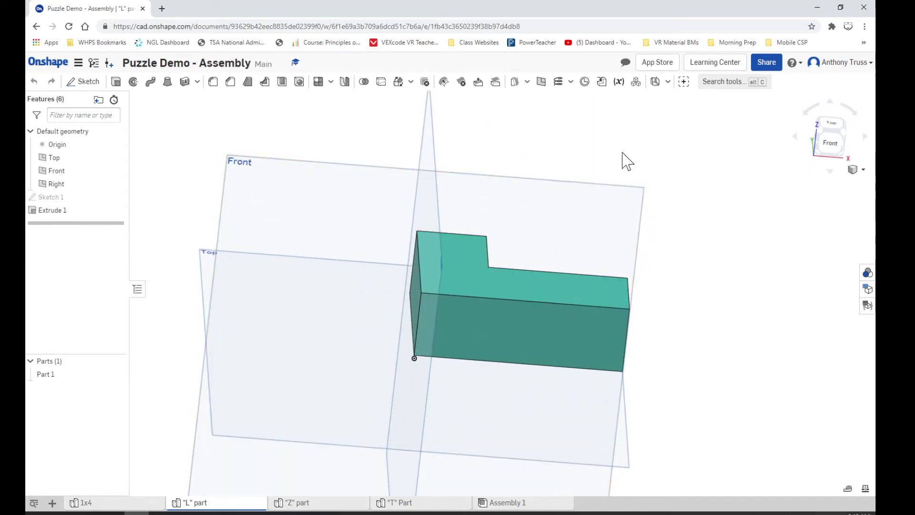
- Reset the L part to the isometric view, then orbit and zoom onto its top face
right_drag(604, 168, 552, 245)
click(625, 204)
click(606, 317)
click(695, 344)
right_drag(695, 343, 544, 296)
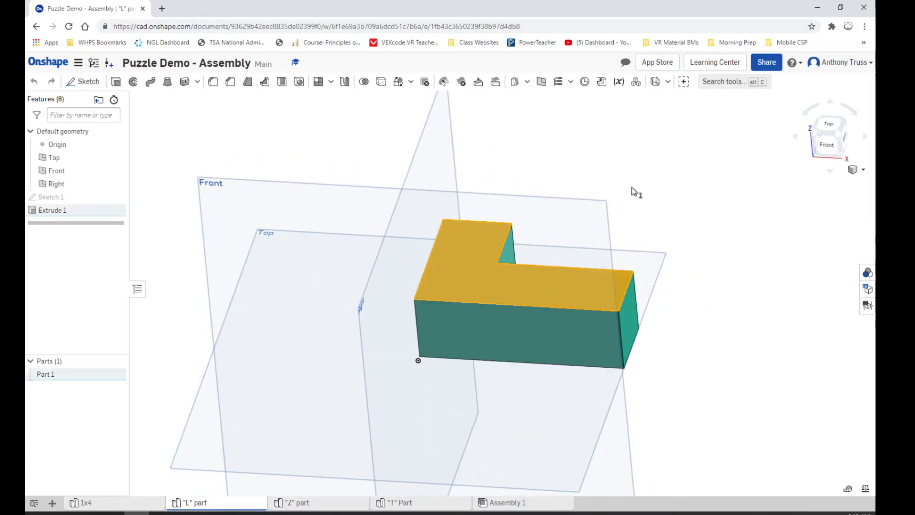
right_drag(639, 173, 532, 200)
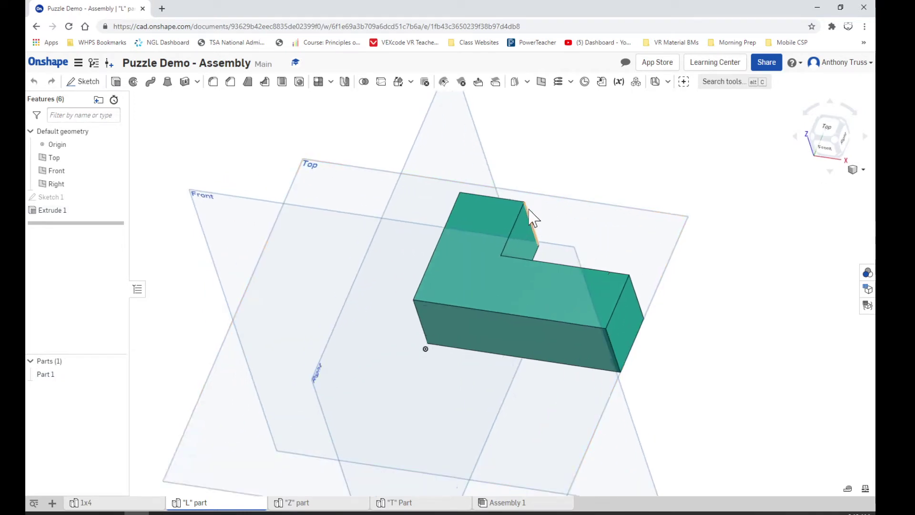
scroll(531, 200, up, 3)
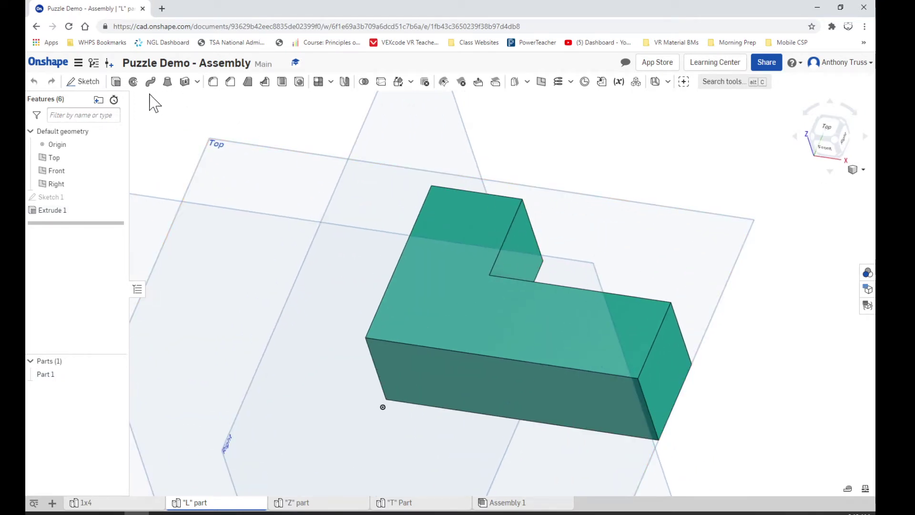
- Start Sketch 2 on the L part's top face and orbit to view it from above
click(88, 85)
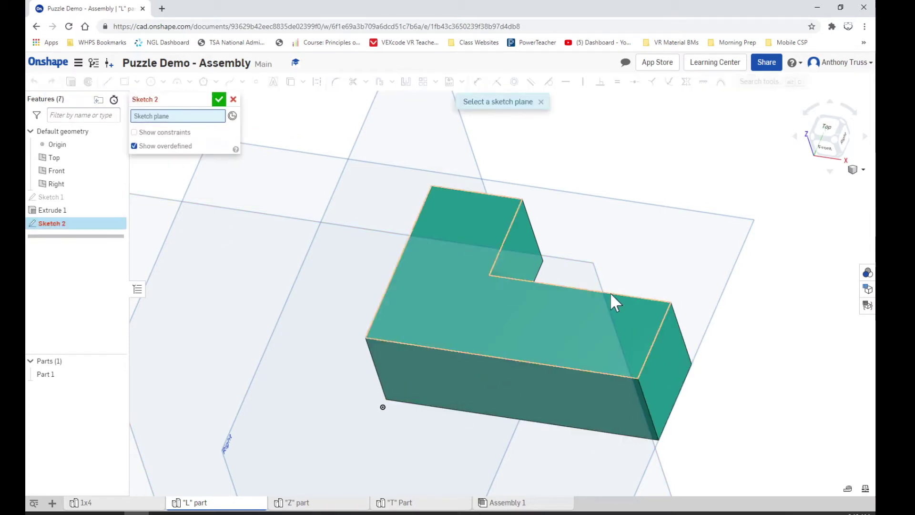
click(450, 285)
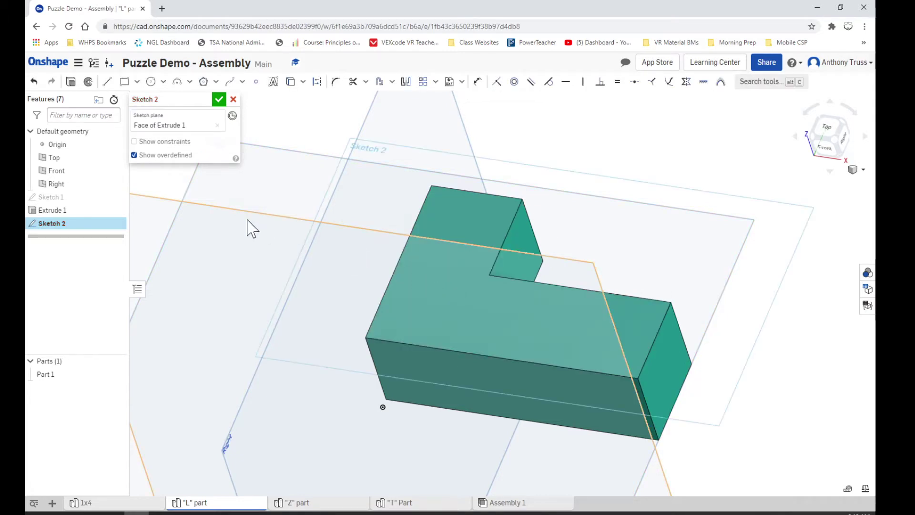
mouse_move(247, 229)
right_down()
mouse_move(272, 194)
mouse_move(286, 204)
mouse_move(273, 233)
right_up()
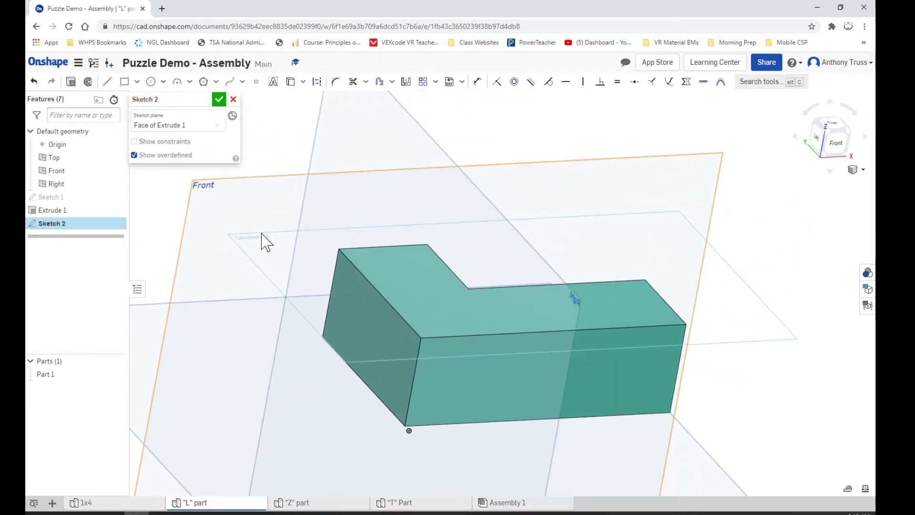
mouse_move(371, 243)
right_down()
mouse_move(333, 233)
mouse_move(342, 262)
mouse_move(400, 236)
right_up()
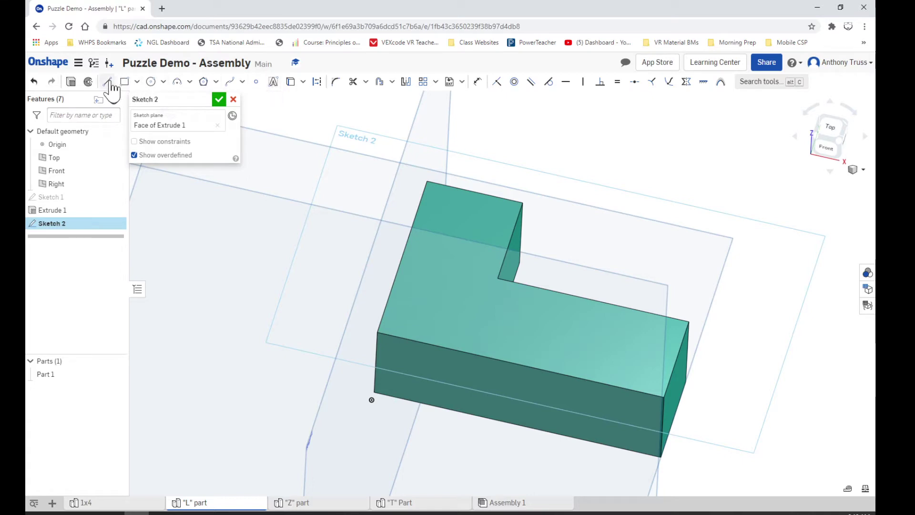
- Draw a line across the L part's top face from its left edge to its right edge
click(108, 82)
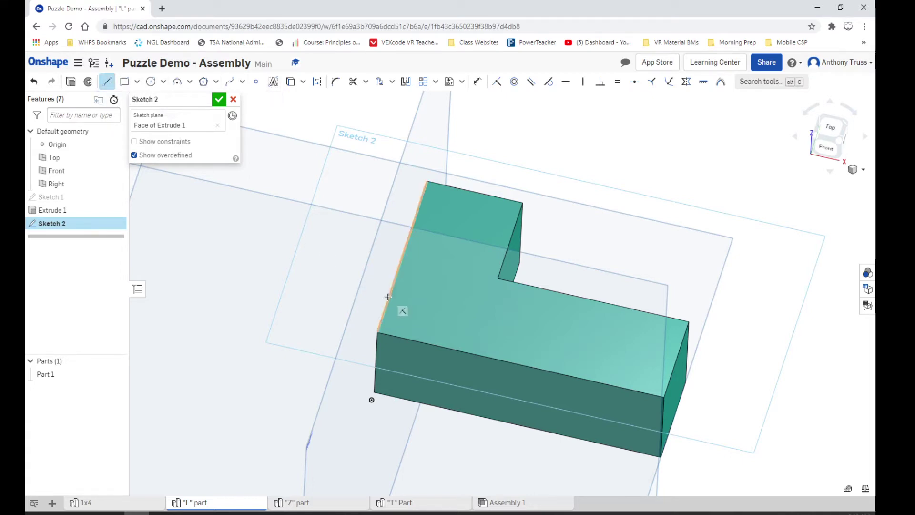
click(389, 297)
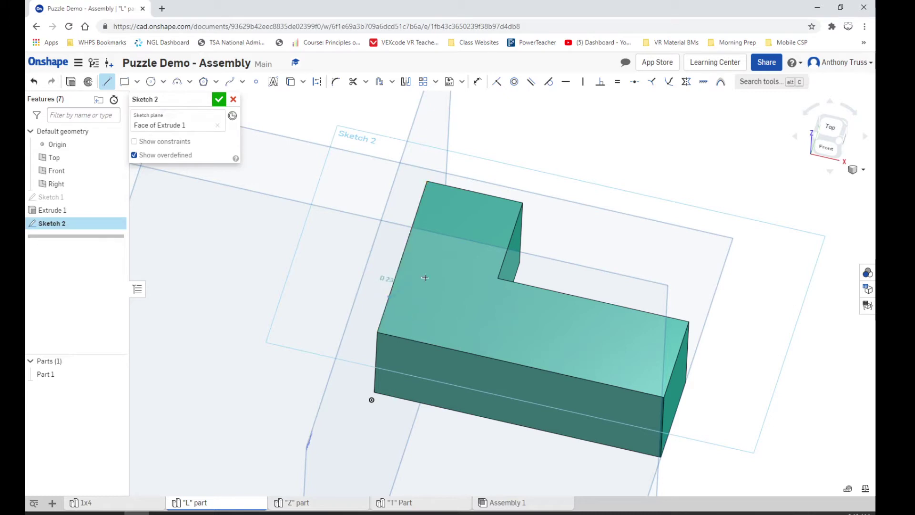
click(673, 362)
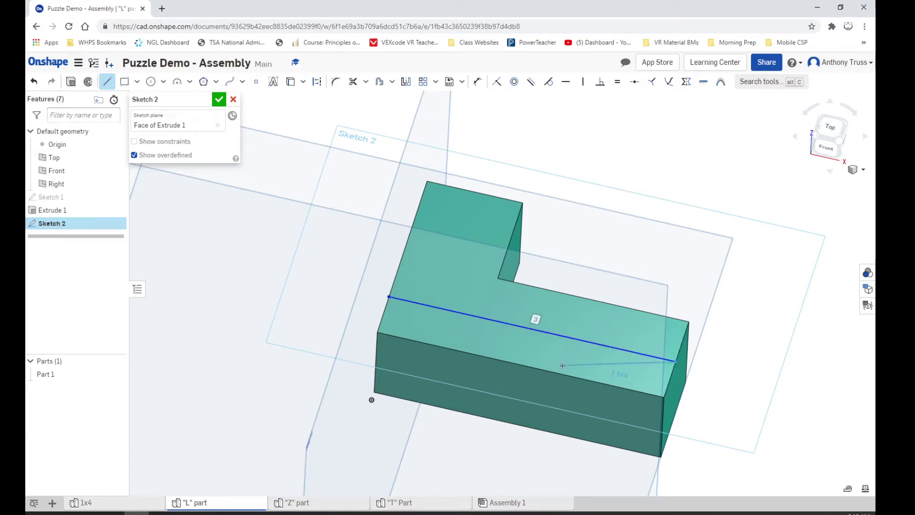
key(Escape)
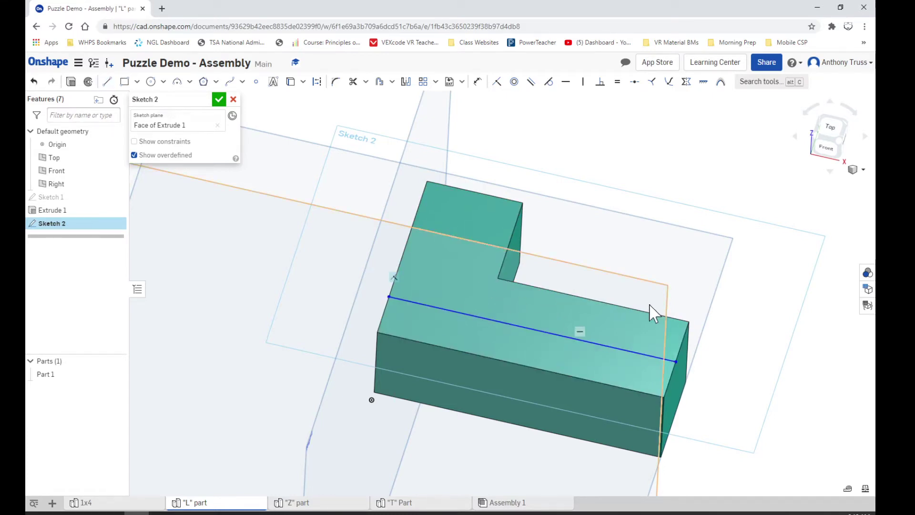
scroll(676, 358, up, 5)
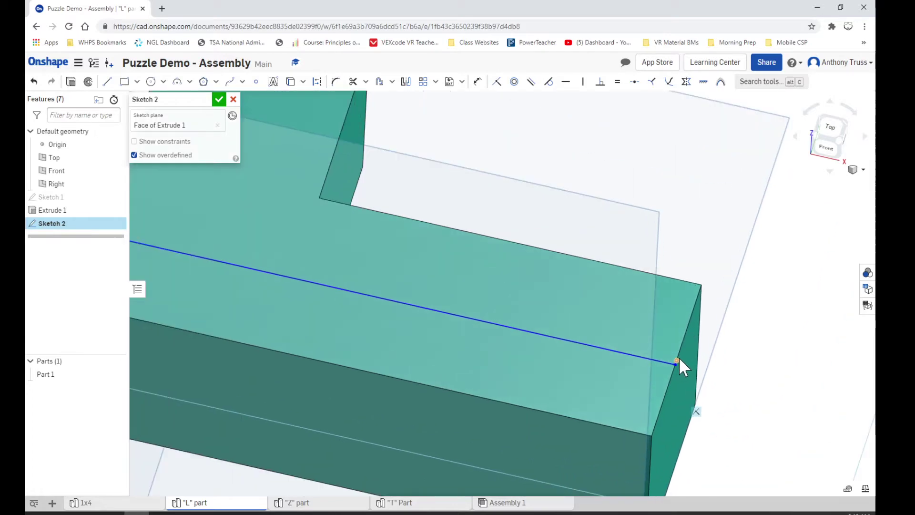
scroll(678, 356, up, 5)
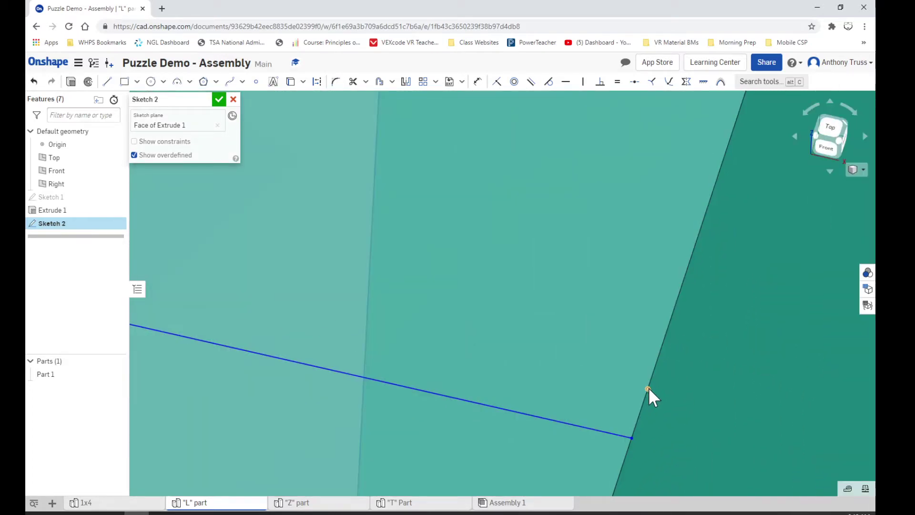
scroll(648, 387, down, 5)
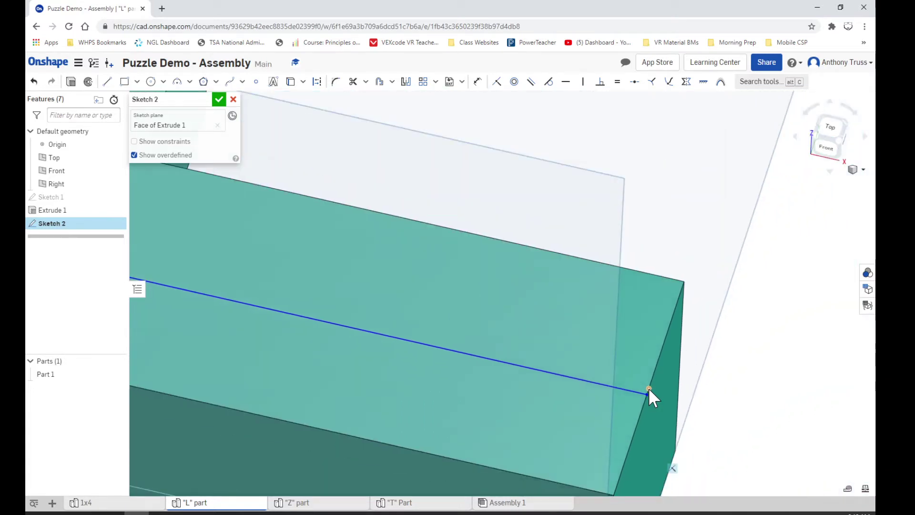
scroll(649, 388, down, 5)
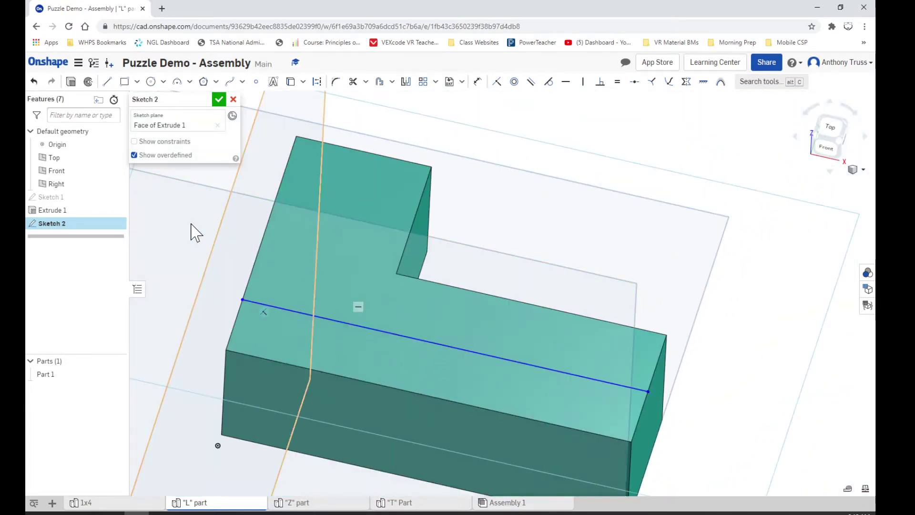
- Dimension the line 0.471 in from the part's front edge
key(u)
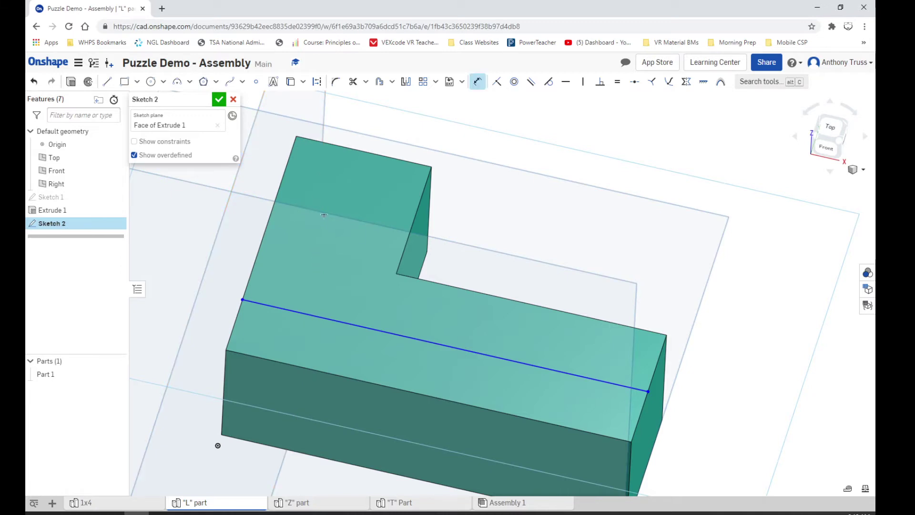
click(539, 367)
click(511, 409)
click(168, 308)
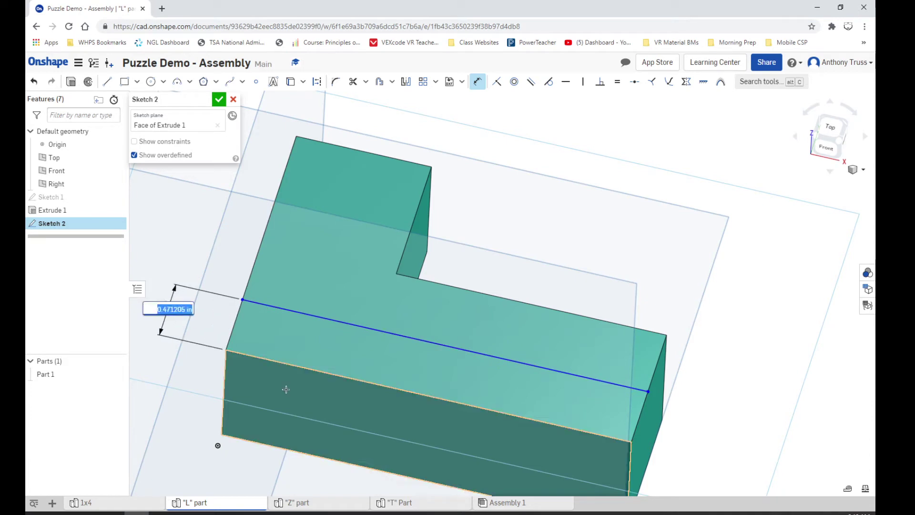
key(Return)
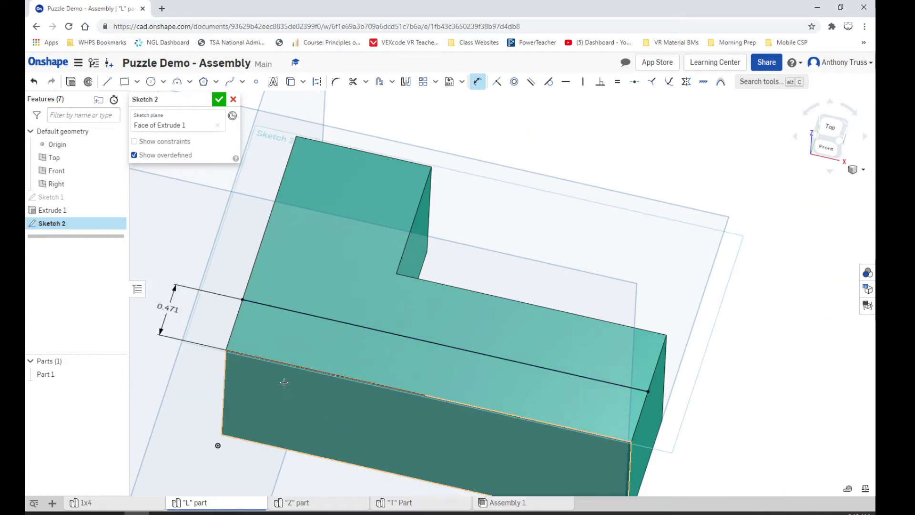
- Convert the 0.471 in line across the top face into construction geometry
right_click(266, 305)
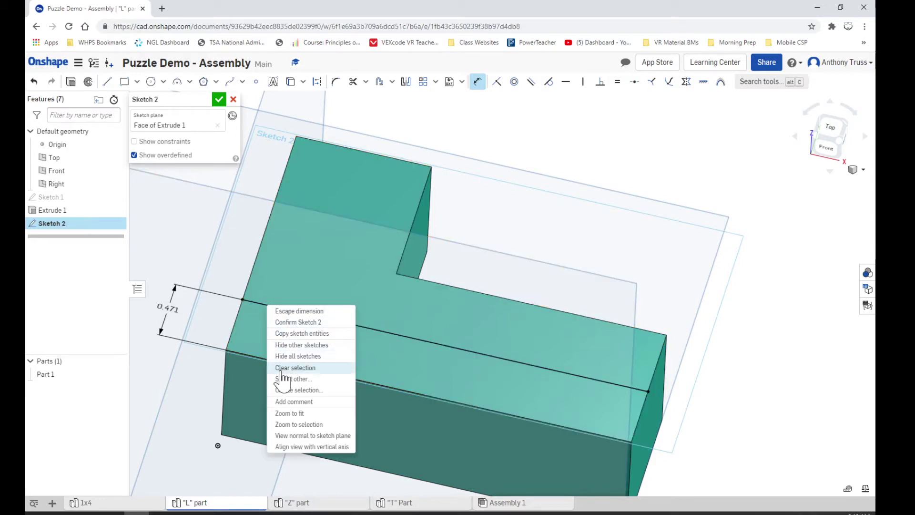
right_click(415, 339)
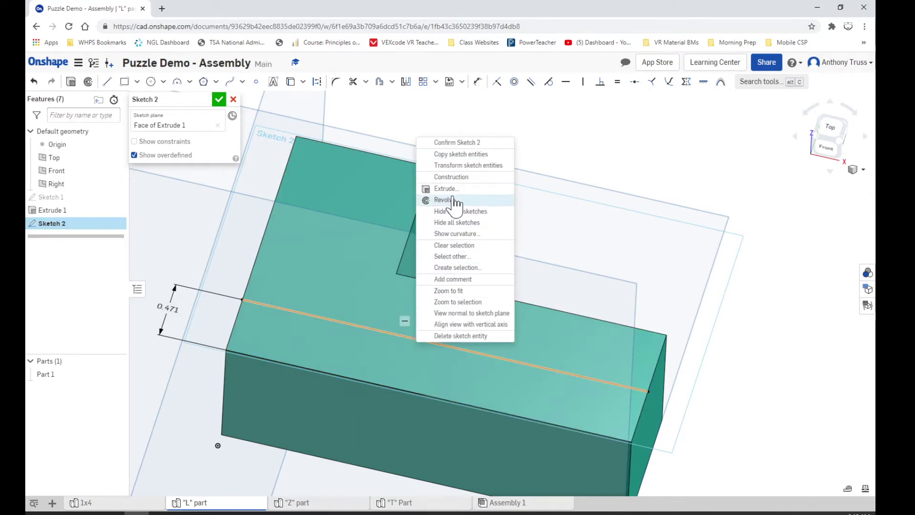
click(458, 177)
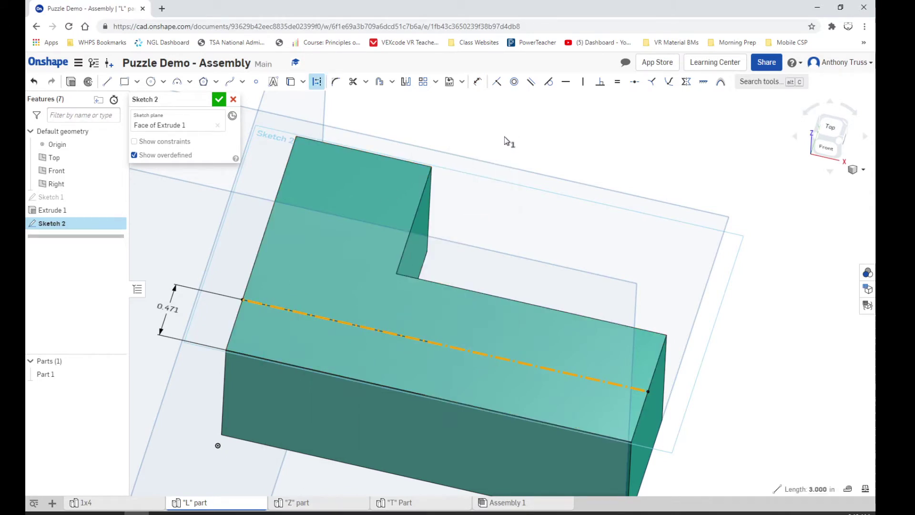
key(Escape)
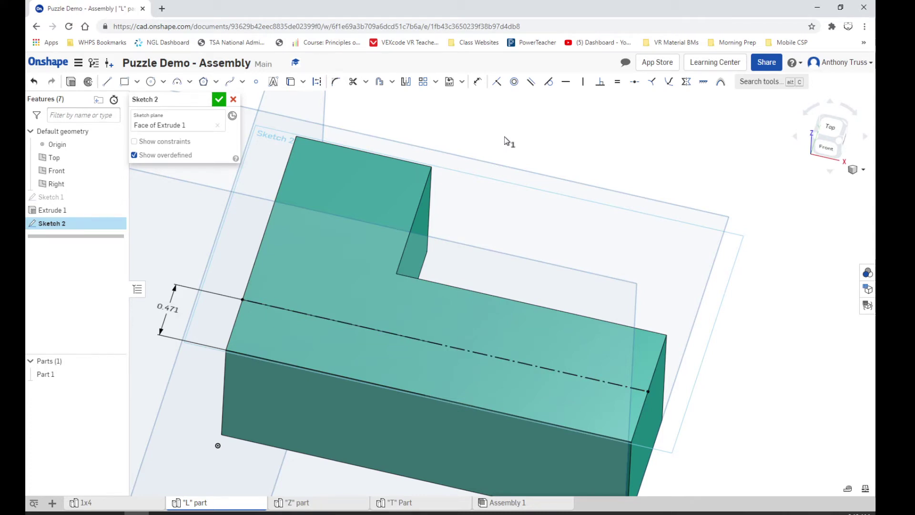
- Place bold 'TRUSS' sketch text in a box just above the construction line
click(275, 85)
click(281, 309)
click(451, 314)
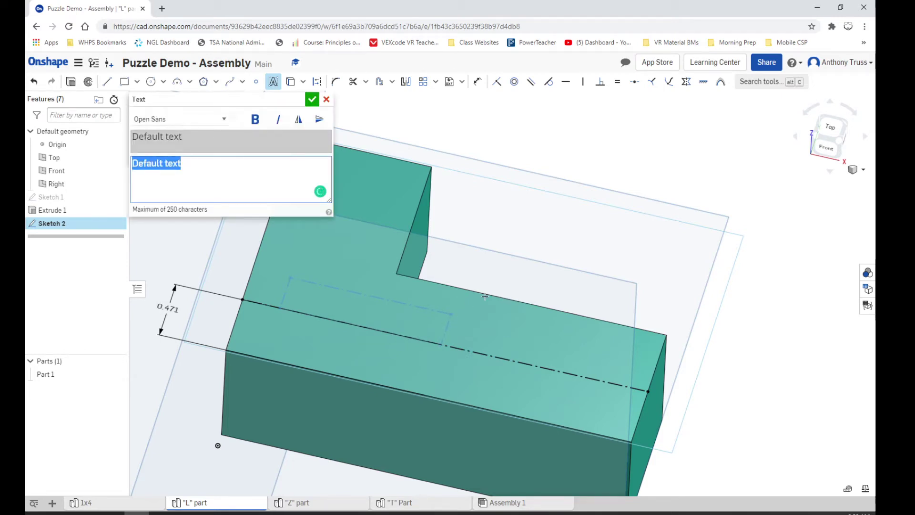
text(TRUSS)
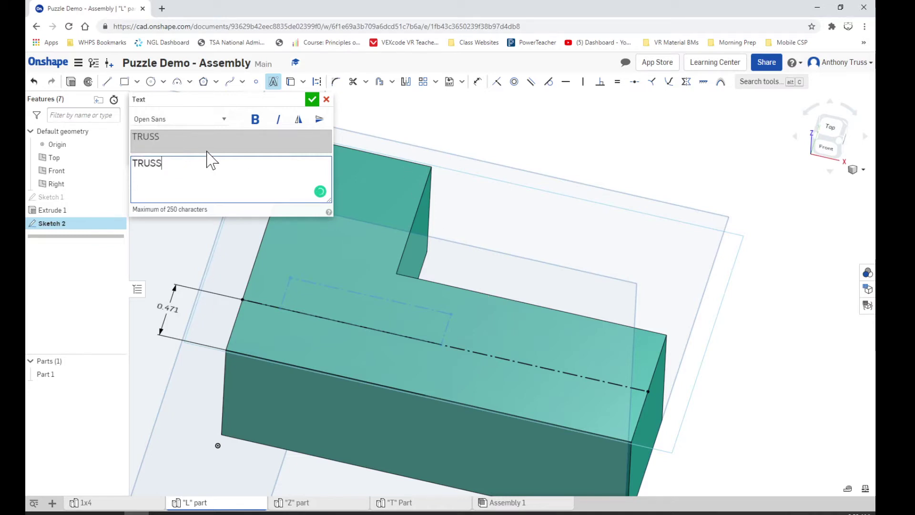
key(ctrl+a)
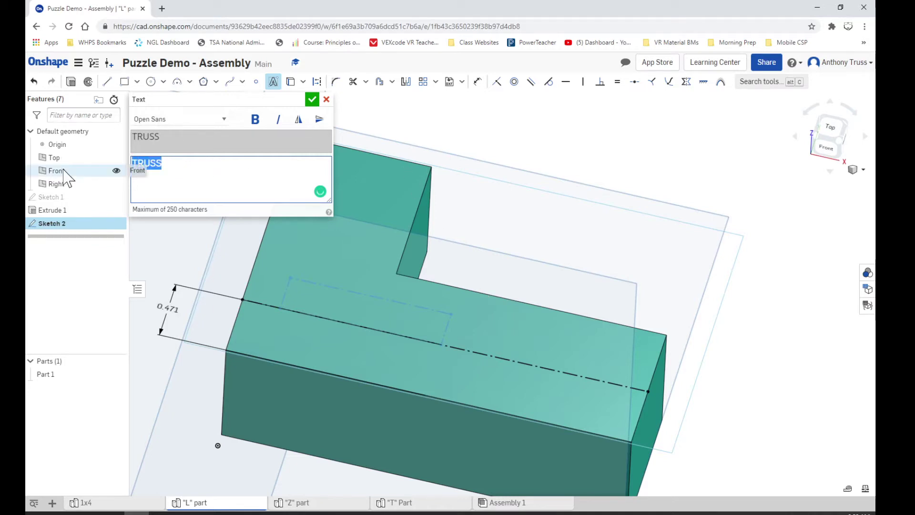
click(255, 121)
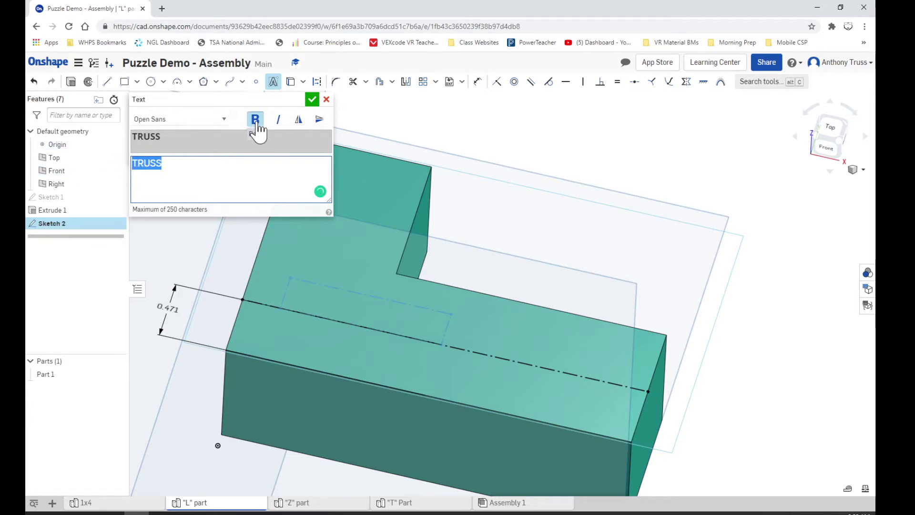
click(312, 100)
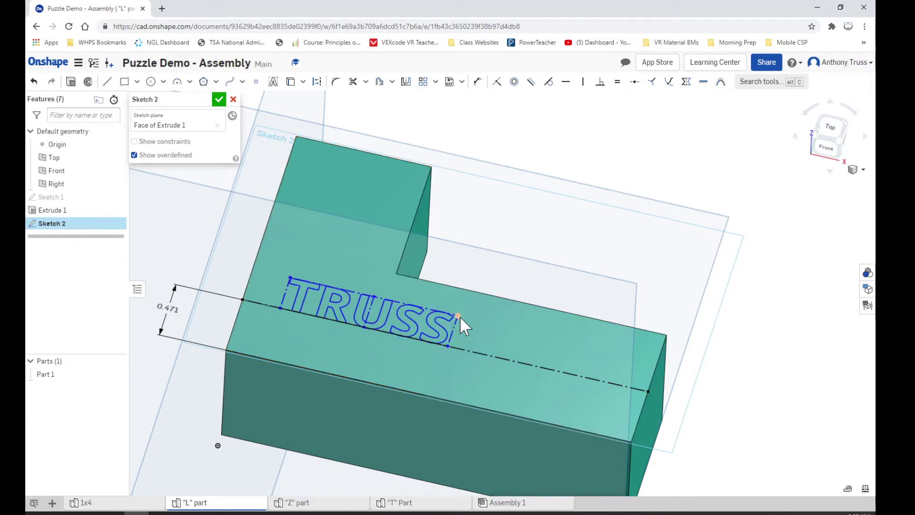
- Try enlarging the text box and a 0.25 text-to-line dimension, undoing both
drag(458, 315, 536, 302)
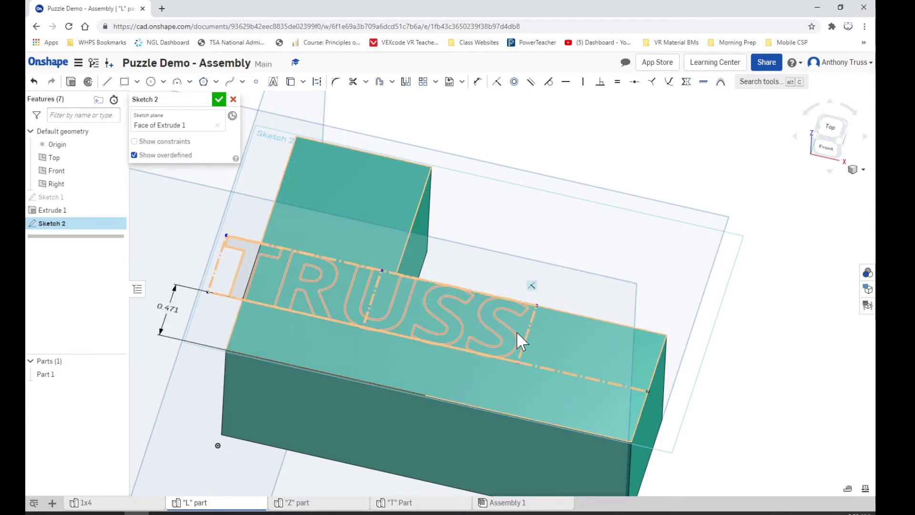
key(ctrl+z)
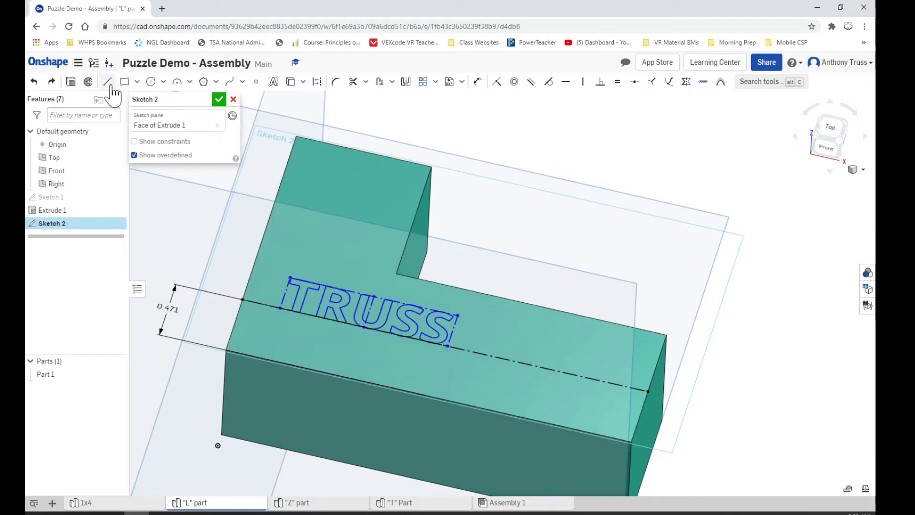
click(352, 82)
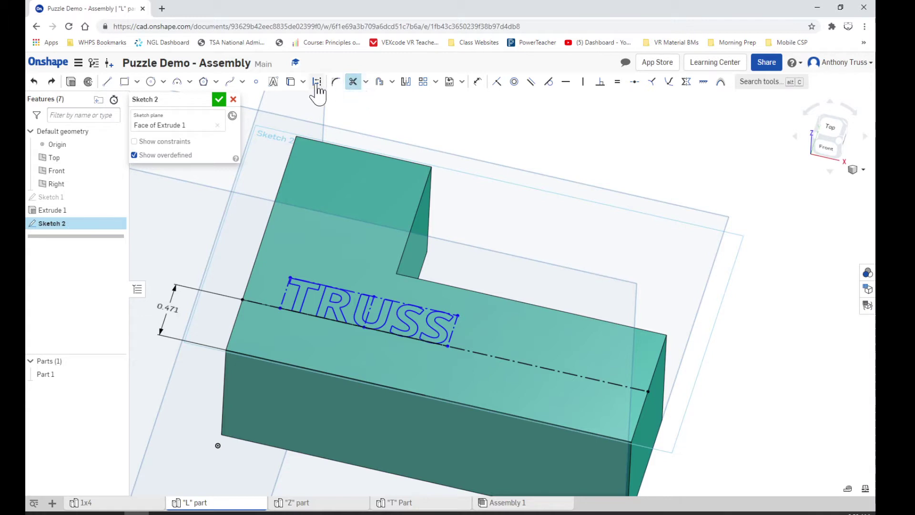
click(478, 81)
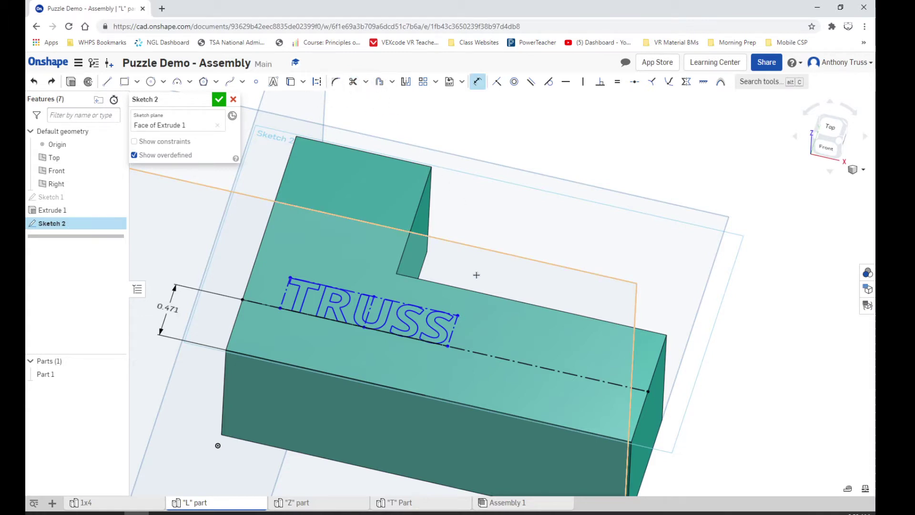
click(431, 307)
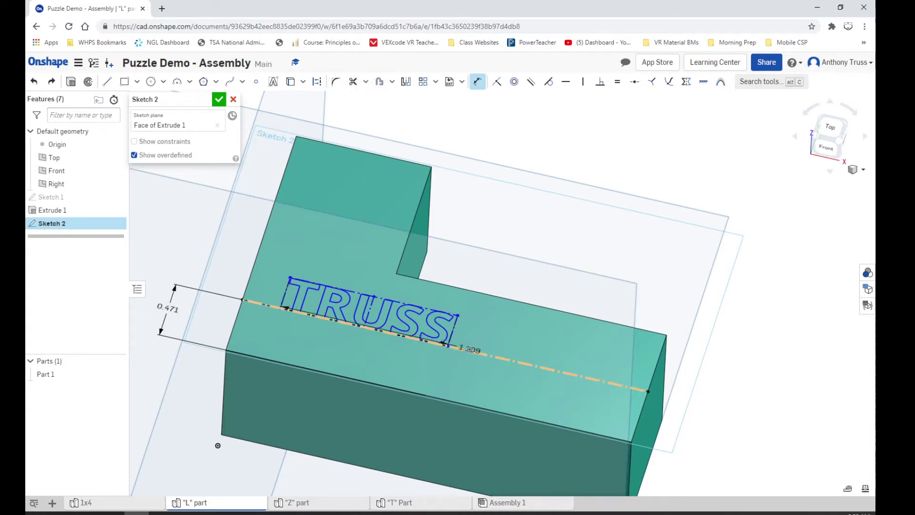
click(470, 349)
click(471, 344)
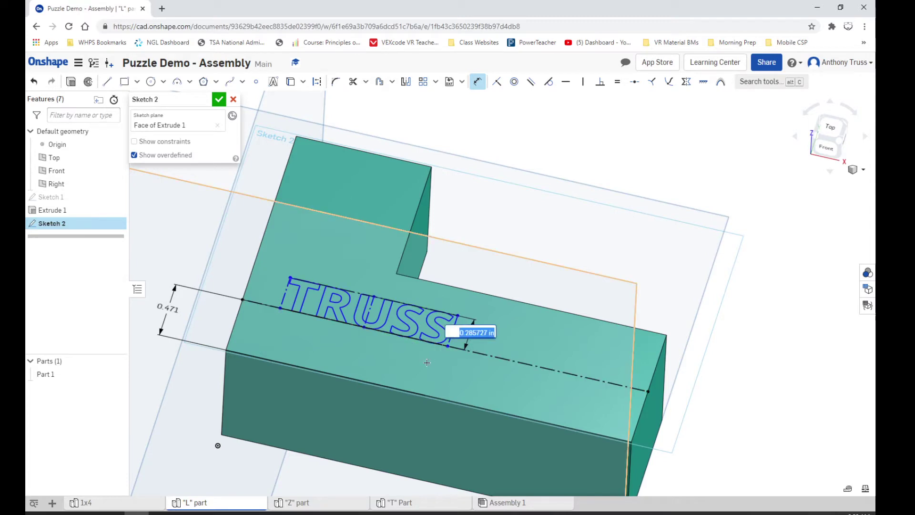
text(.25)
key(Escape)
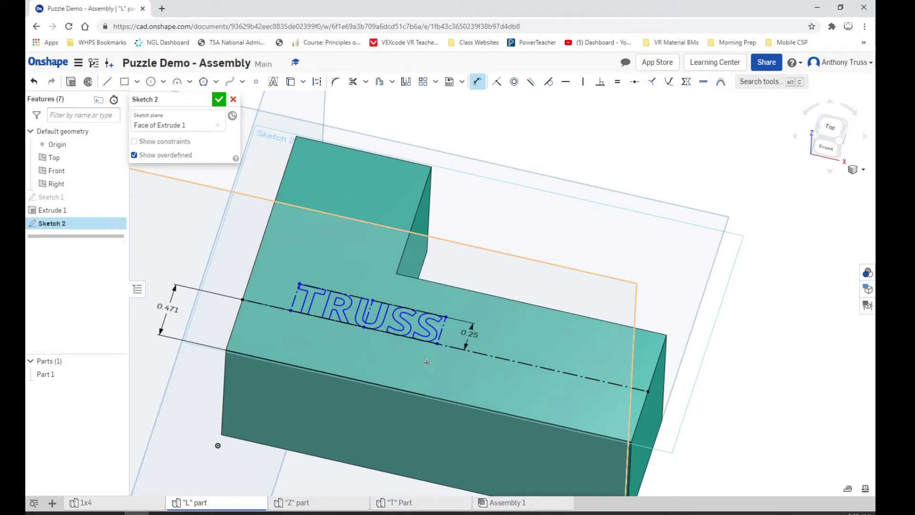
key(ctrl+z)
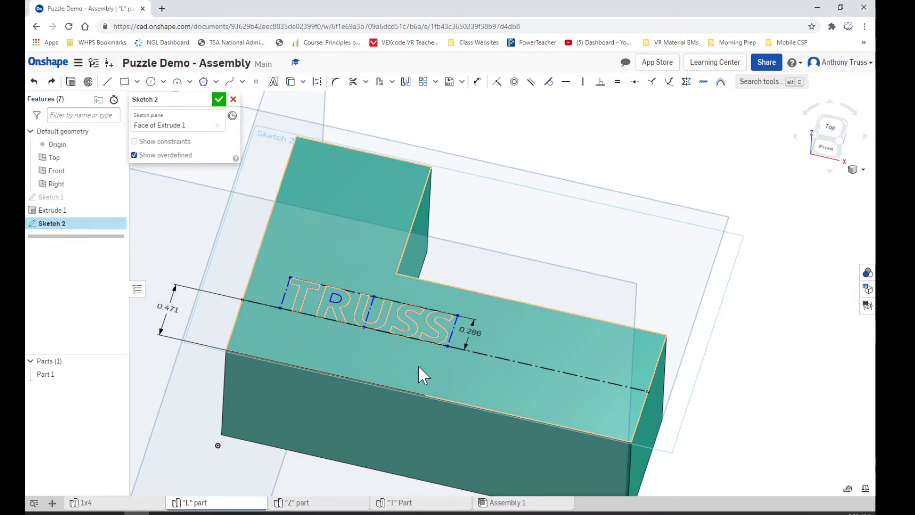
key(ctrl+z)
- Dimension the top edge of the TRUSS text box, entering a width of 1.5
key(d)
click(386, 299)
click(380, 286)
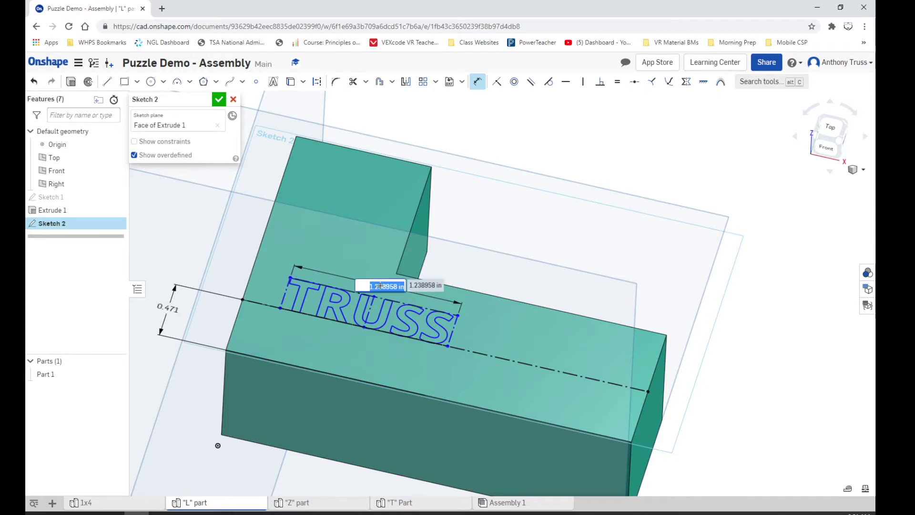
text(1.5)
- Apply the 1.5 in width to the TRUSS text
key(Return)
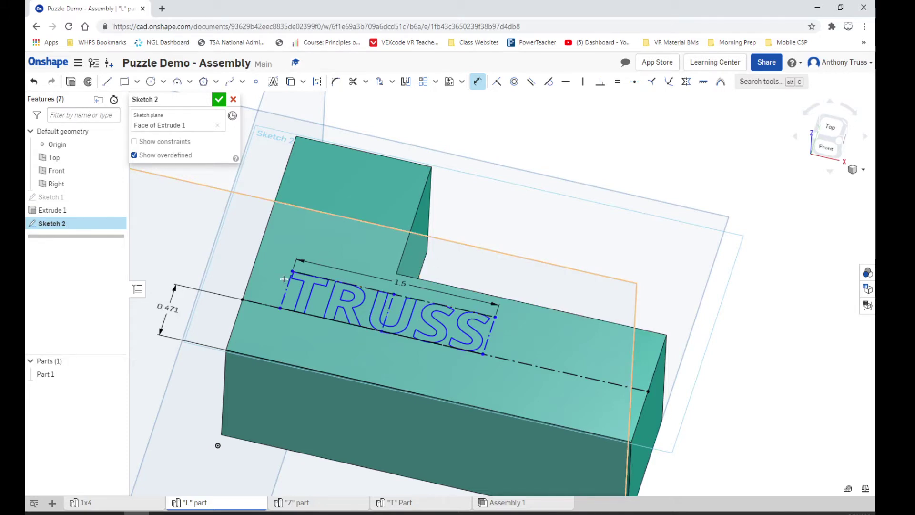
- Delete the construction line and its 0.471 dimension, keeping the TRUSS text
key(Escape)
click(260, 301)
key(Delete)
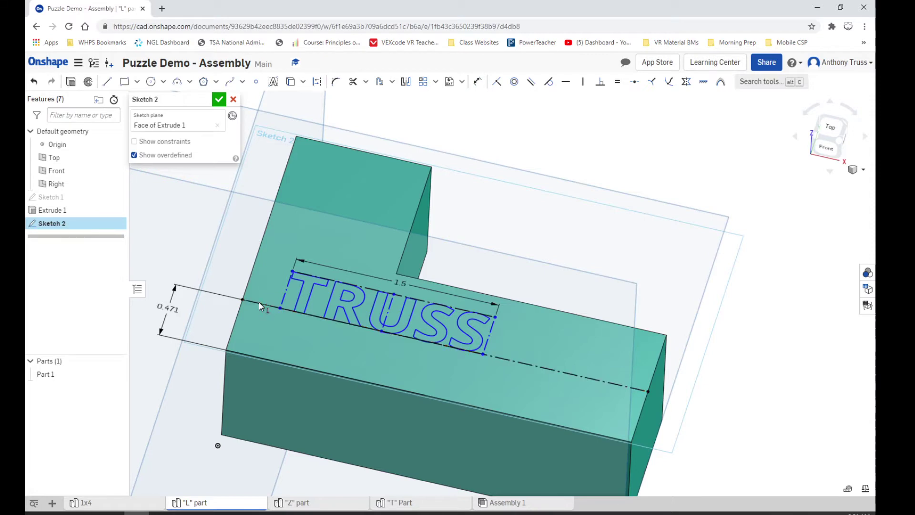
click(310, 311)
key(Delete)
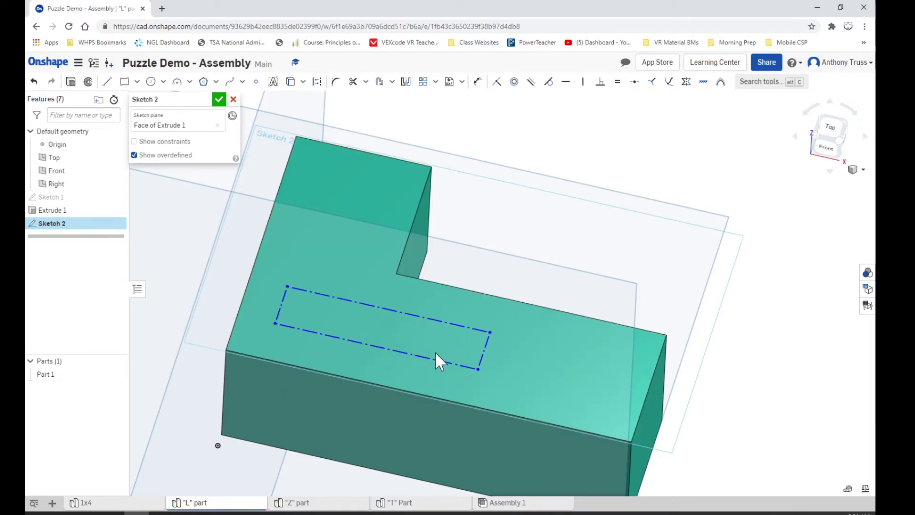
key(ctrl+z)
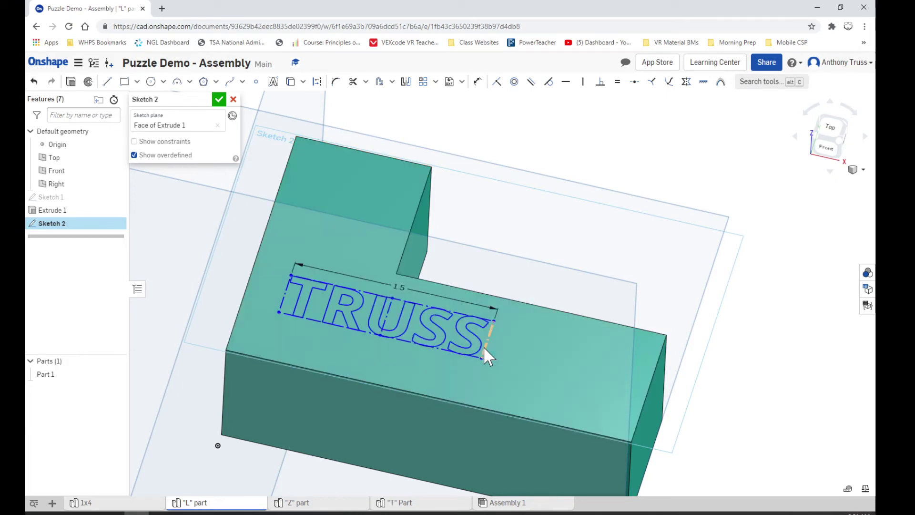
key(ctrl+y)
- Reposition the TRUSS text box toward the left end of the top face
drag(536, 363, 565, 374)
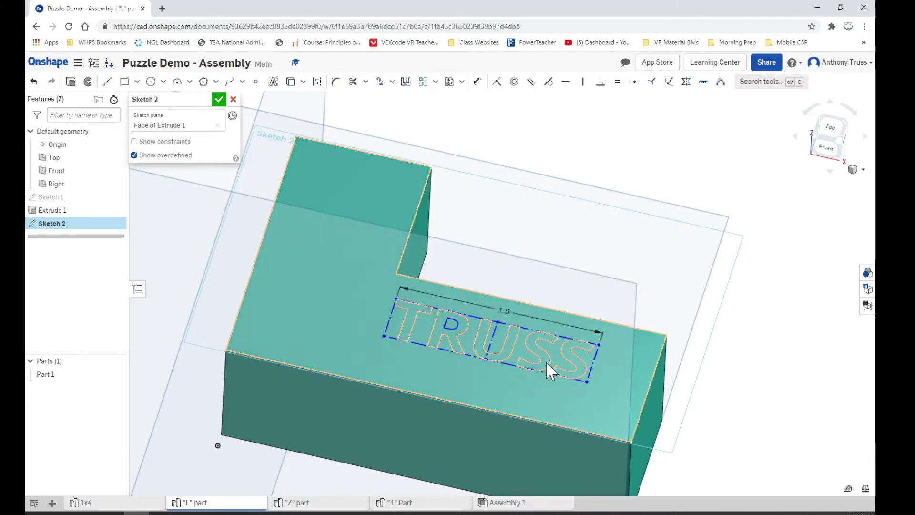
drag(523, 367, 514, 388)
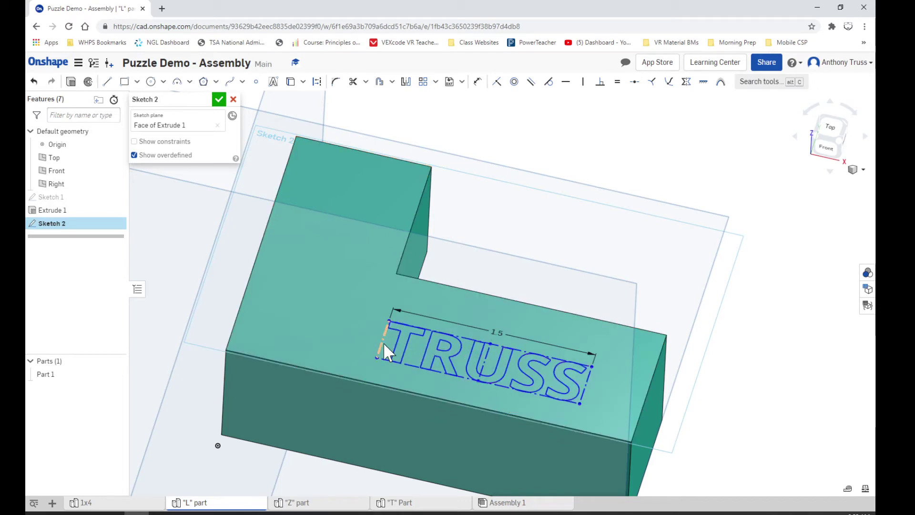
drag(381, 341, 302, 306)
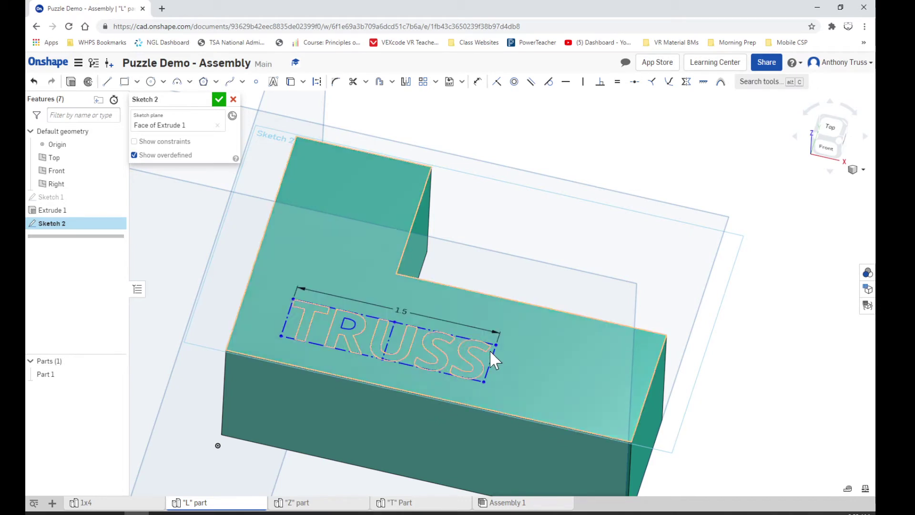
drag(495, 360, 498, 346)
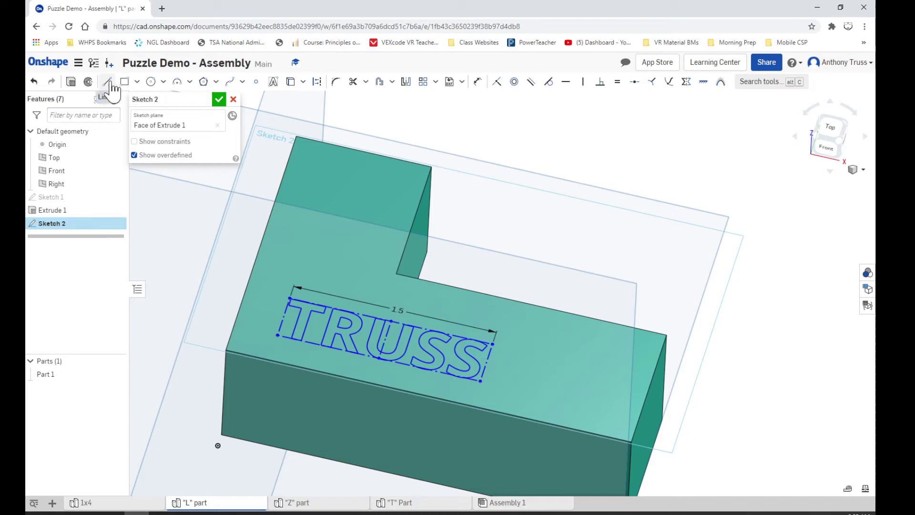
- Dimension the TRUSS text 0.322 in from the left edge and 0.23 in from the front edge
key(u)
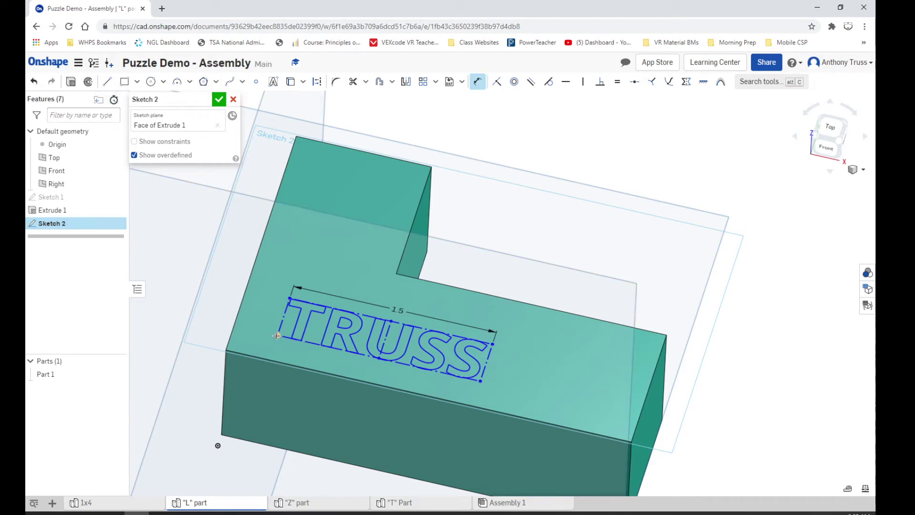
click(236, 315)
click(228, 417)
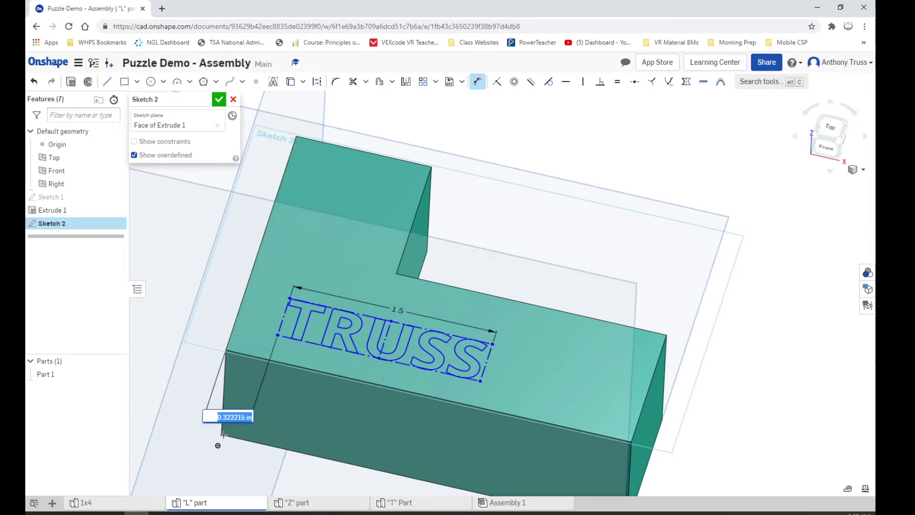
key(Return)
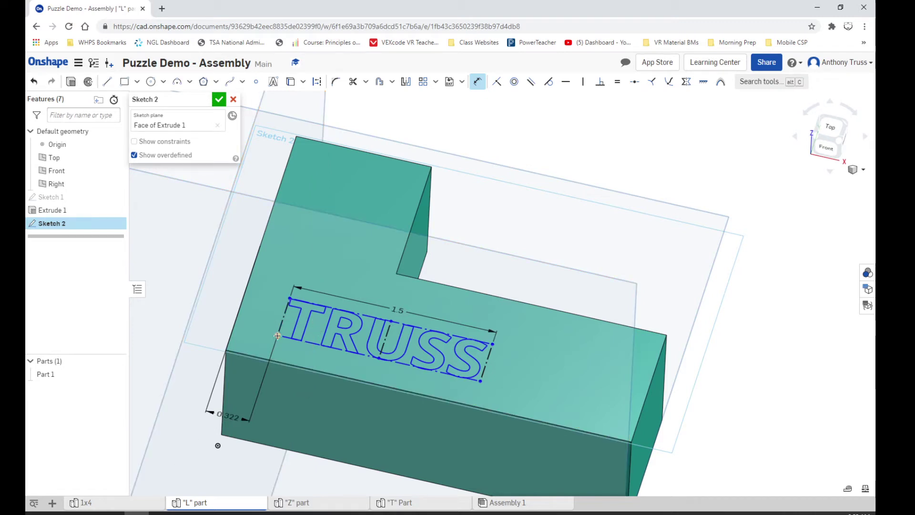
click(251, 331)
click(203, 322)
key(Return)
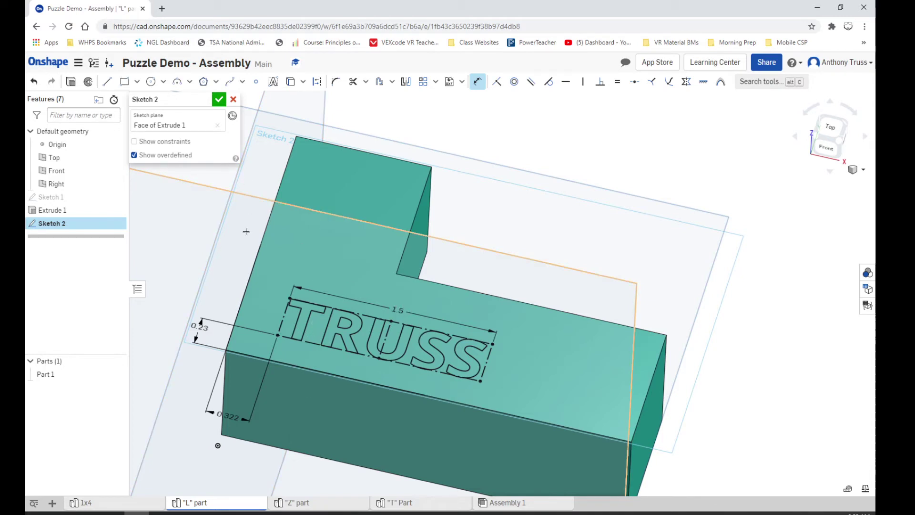
- Pick the text box's top and bottom edges for a dimension between them
key(Escape)
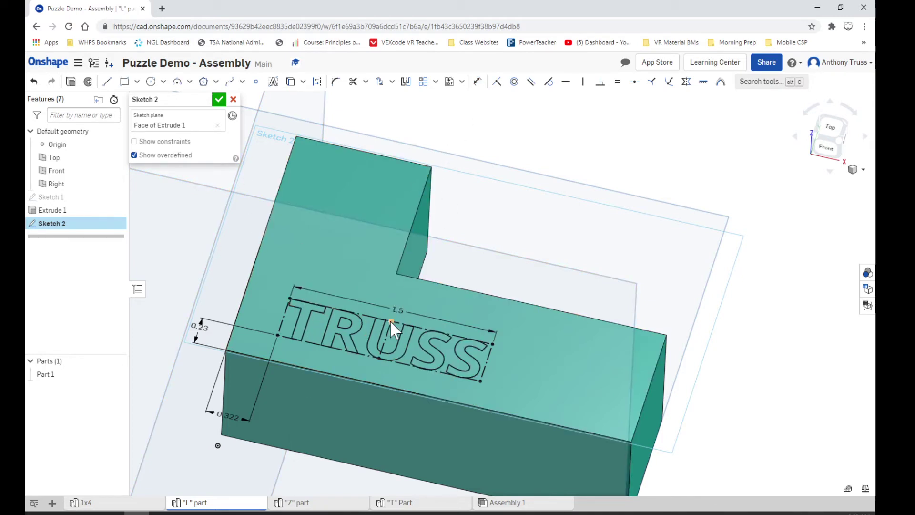
click(402, 324)
key(d)
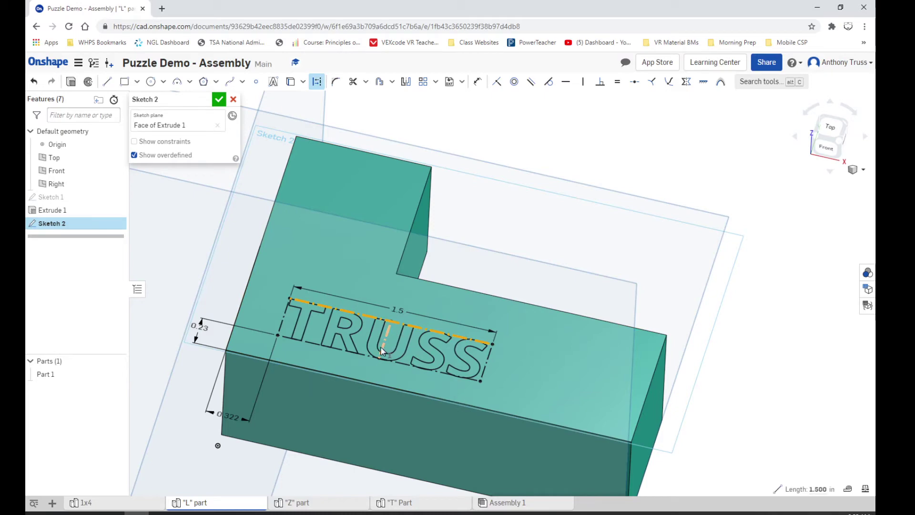
click(396, 362)
- Delete the constraint on the text box's bottom edge that keeps the TRUSS box level
key(Escape)
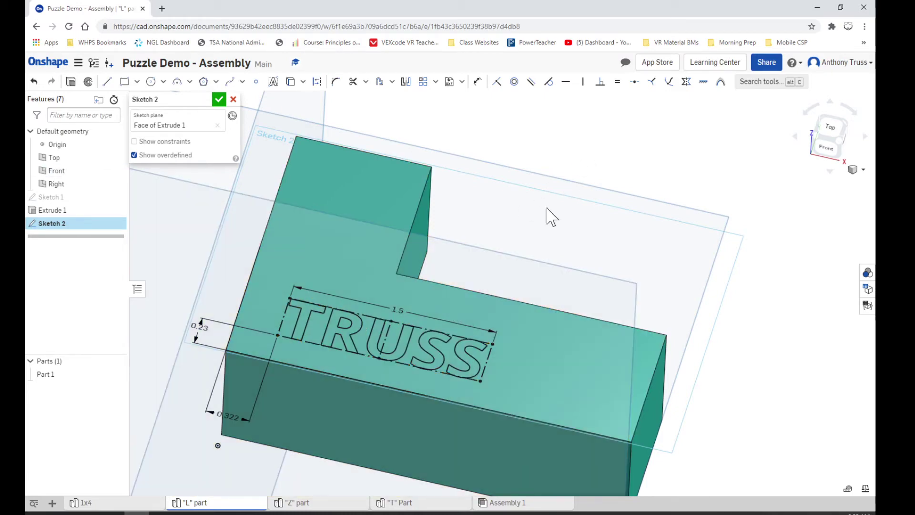
click(419, 326)
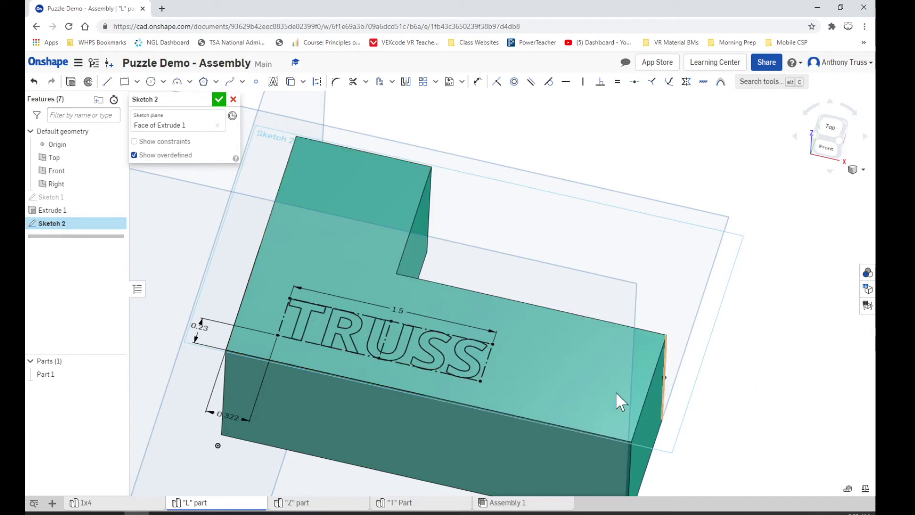
click(401, 362)
key(d)
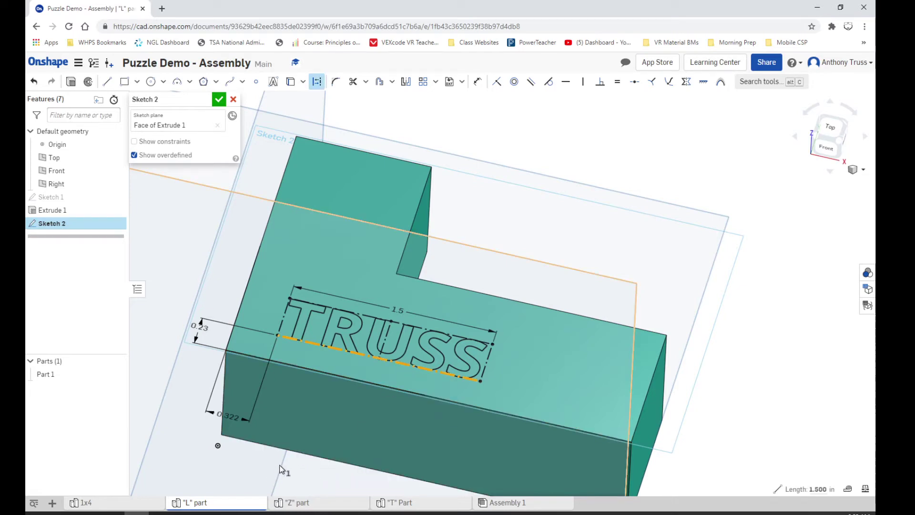
key(Escape)
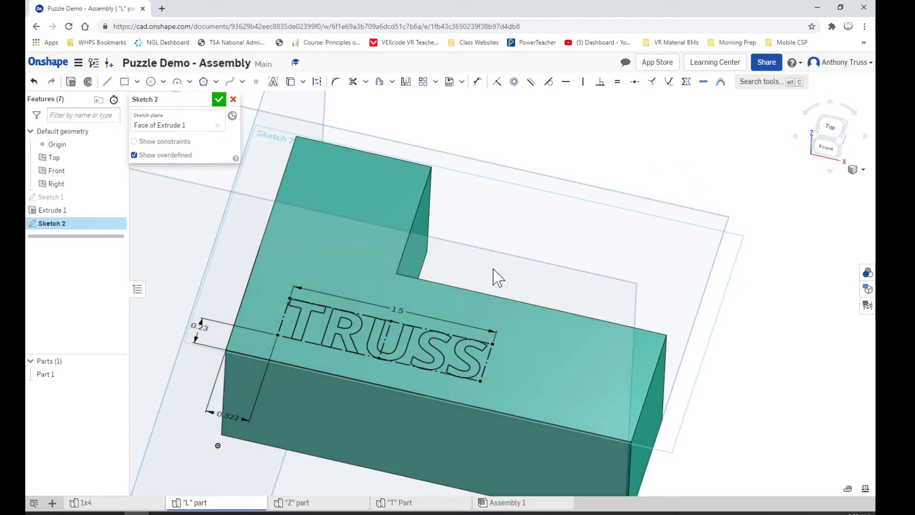
right_click(394, 351)
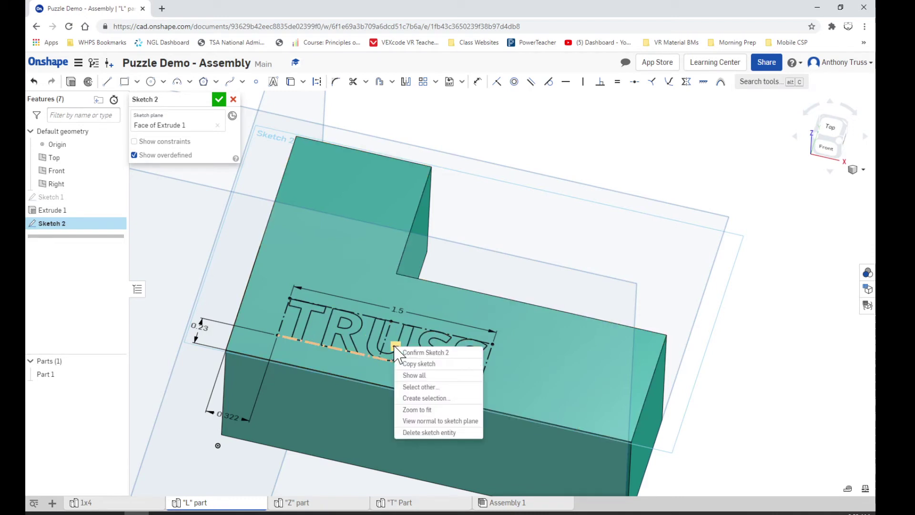
click(414, 432)
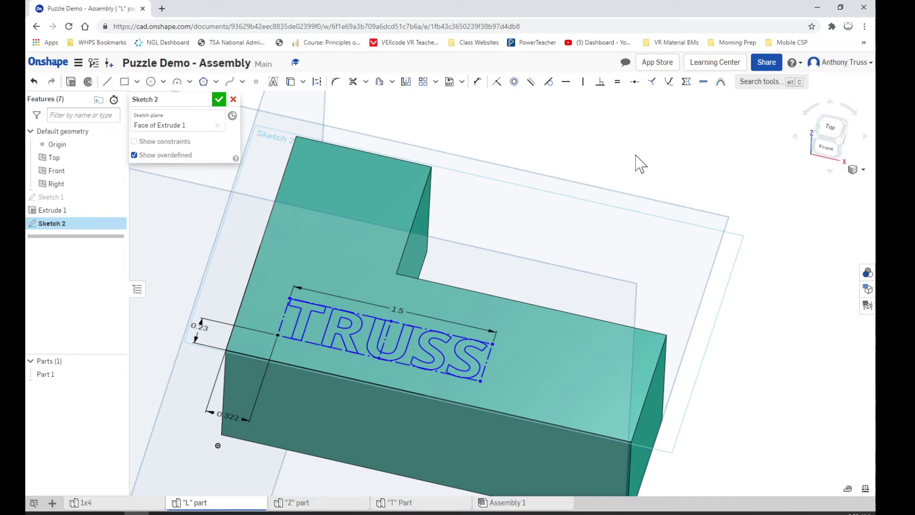
- Start a dimension between the text box's top and bottom edges, then cancel it
click(423, 327)
key(d)
click(413, 366)
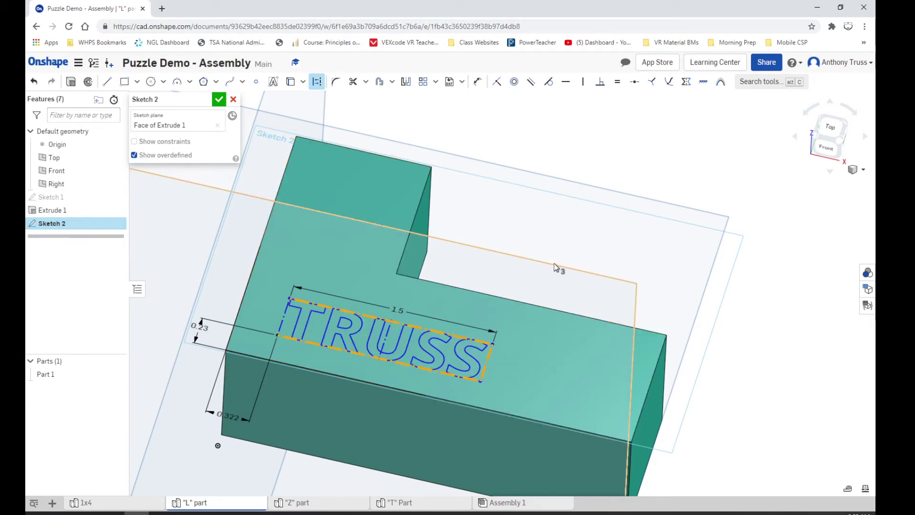
key(Escape)
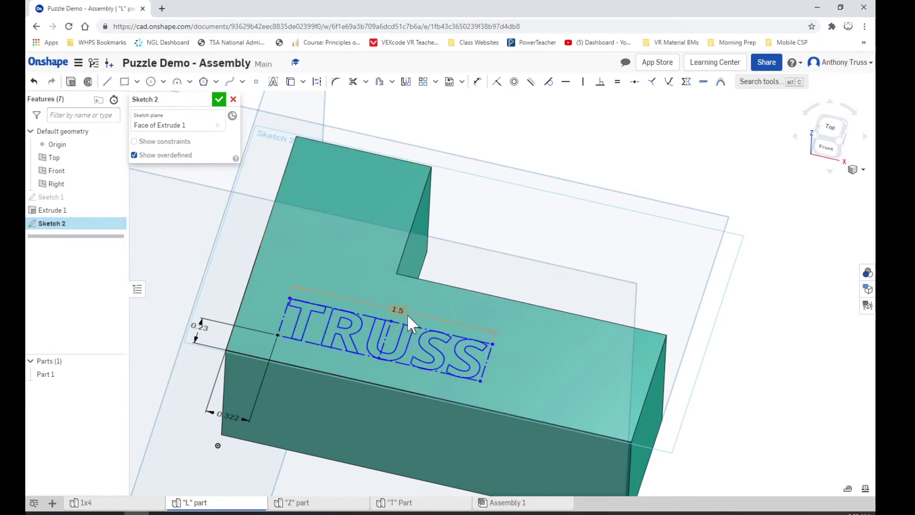
- Drag the TRUSS text box's corners so it tilts away from the front edge
click(399, 324)
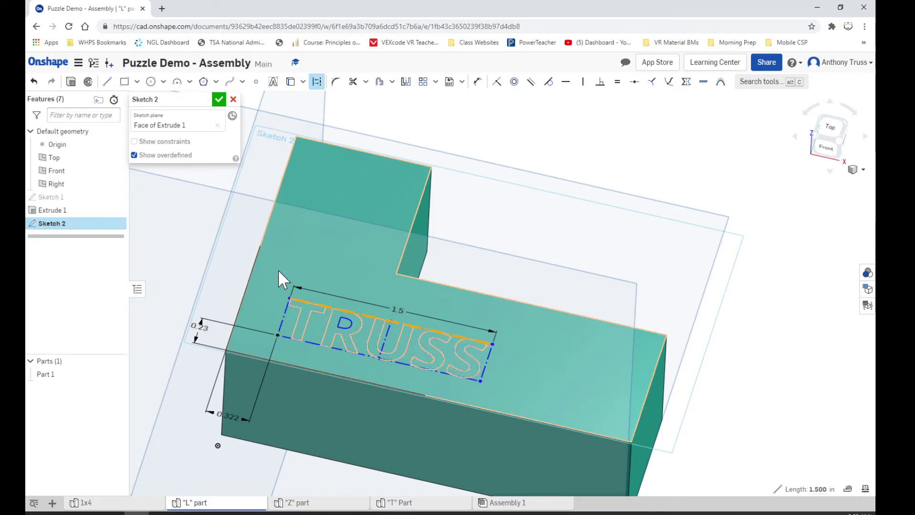
click(228, 256)
click(640, 154)
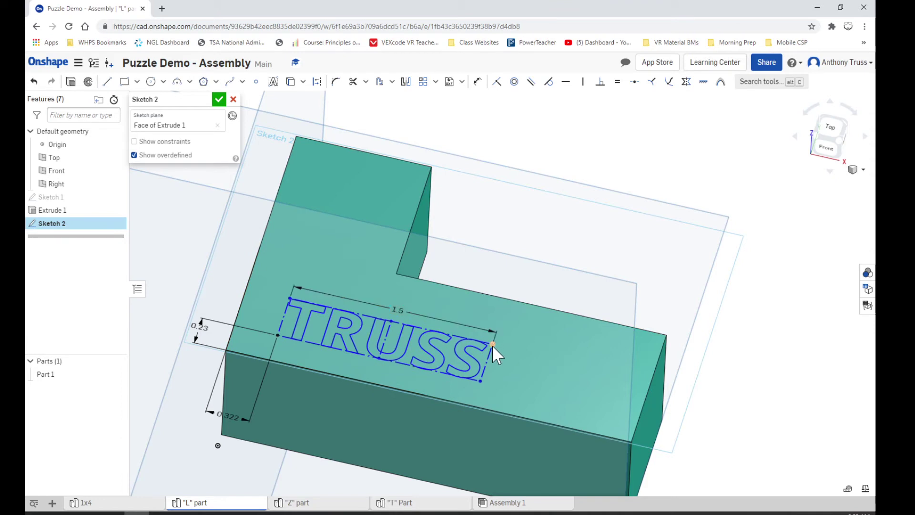
drag(492, 345, 408, 334)
drag(492, 331, 501, 305)
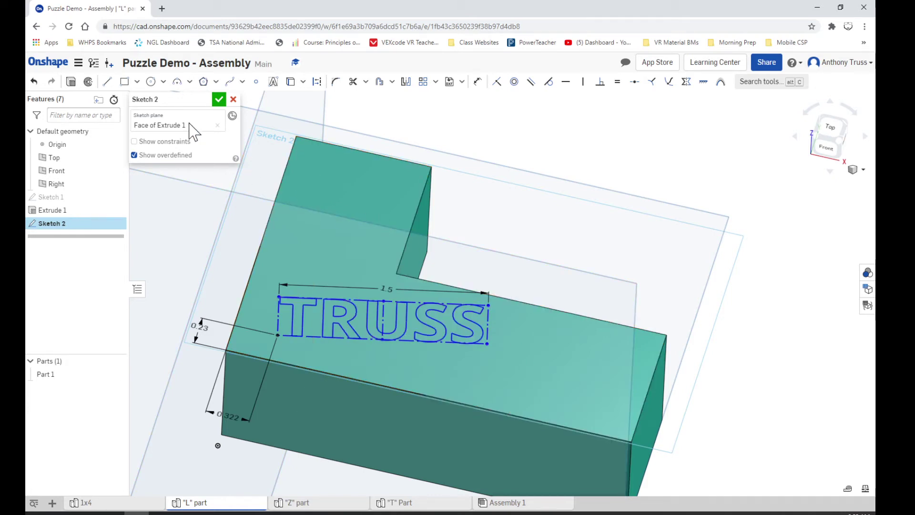
- Draw a construction line from the TRUSS box's lower-left corner across the top face
click(108, 82)
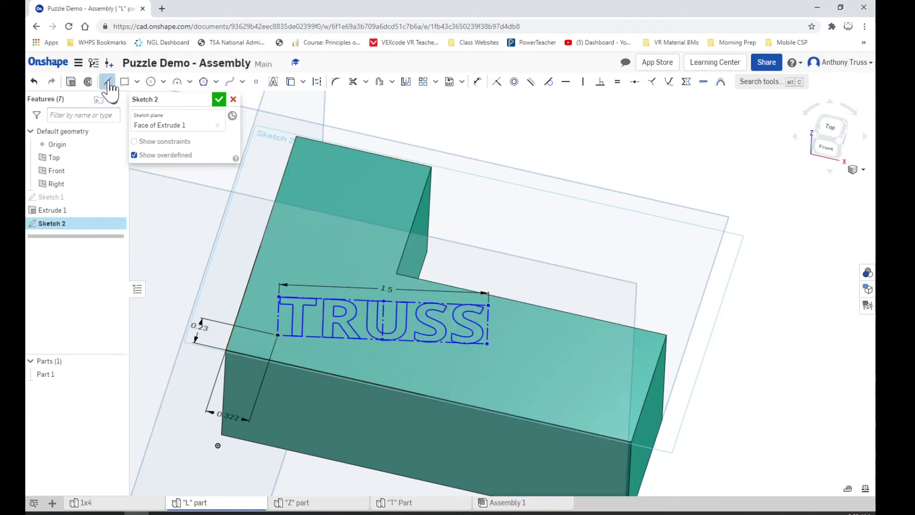
click(277, 336)
click(540, 397)
key(Escape)
right_click(496, 384)
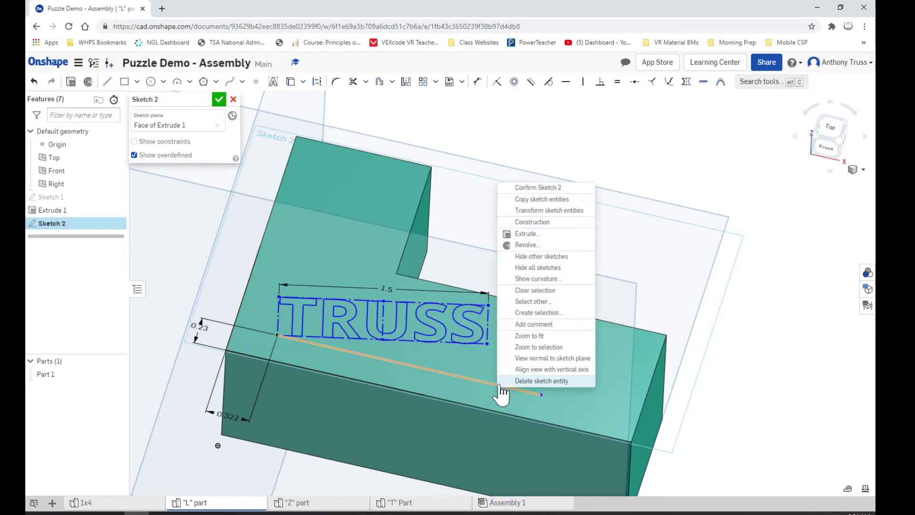
click(540, 223)
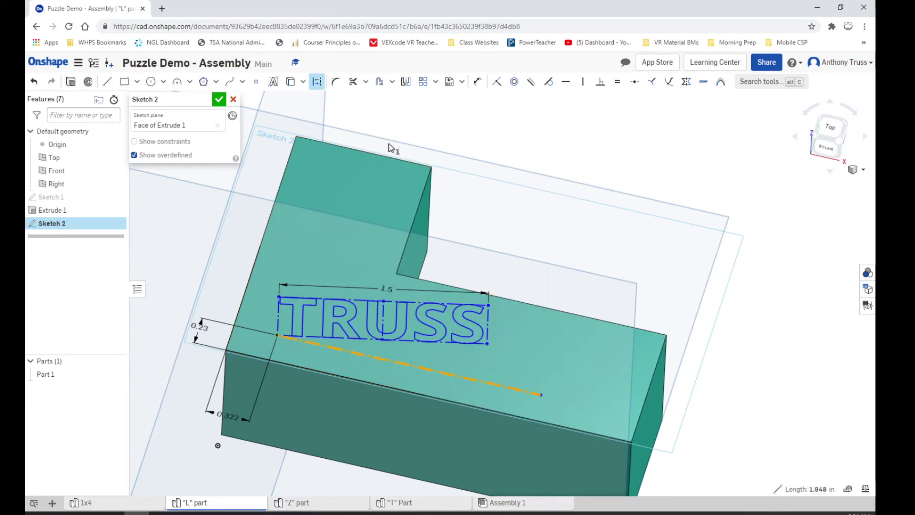
- Dimension the construction line against the part's edge
click(478, 82)
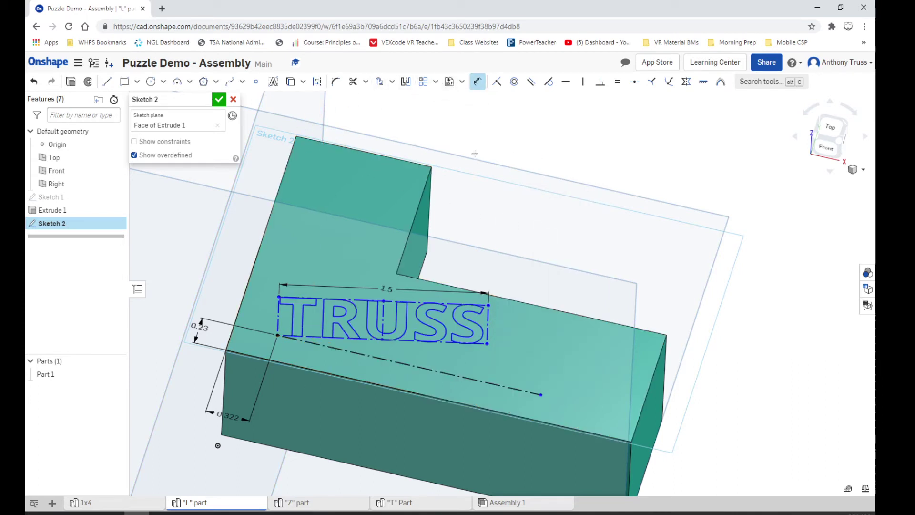
click(502, 390)
click(490, 410)
click(573, 419)
key(Return)
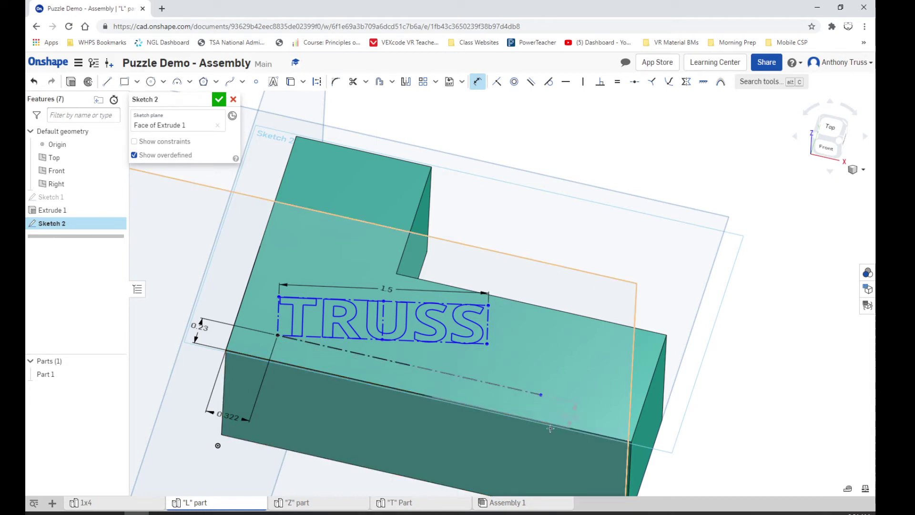
- Add a 45° angle dimension between the TRUSS baseline and the construction line
key(Escape)
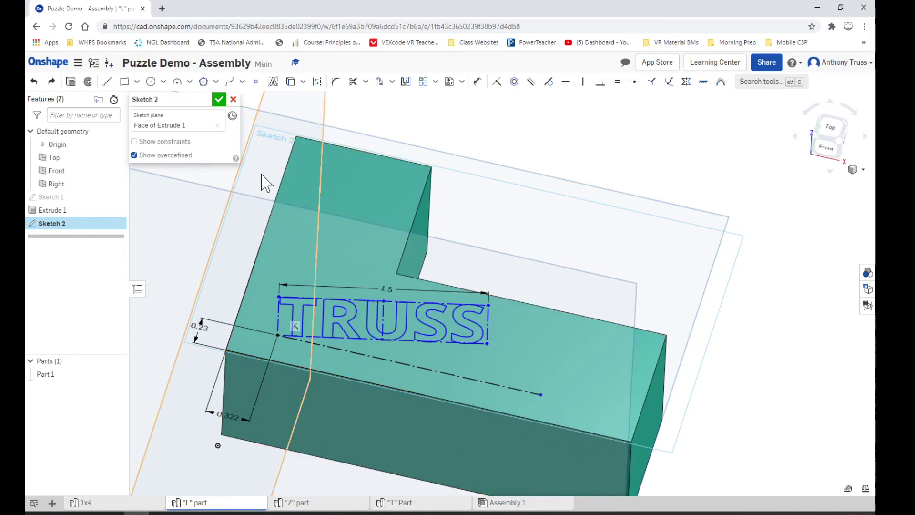
key(u)
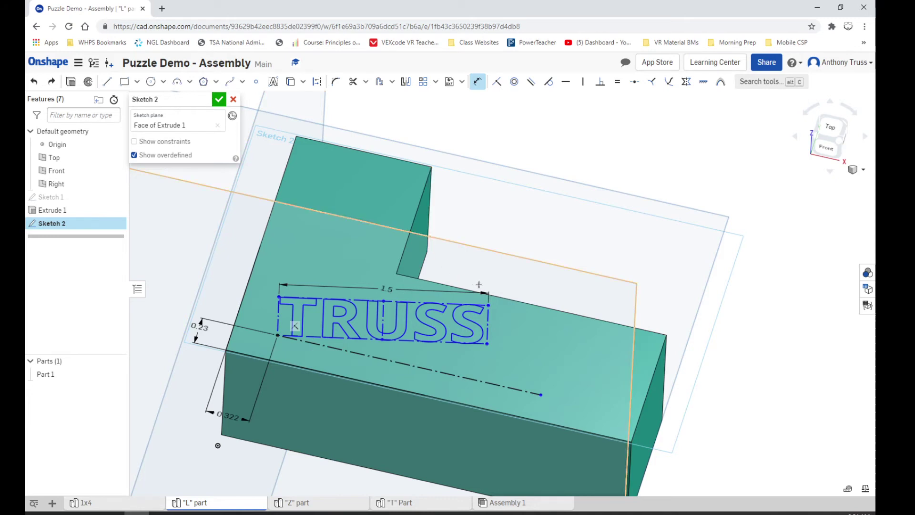
click(447, 344)
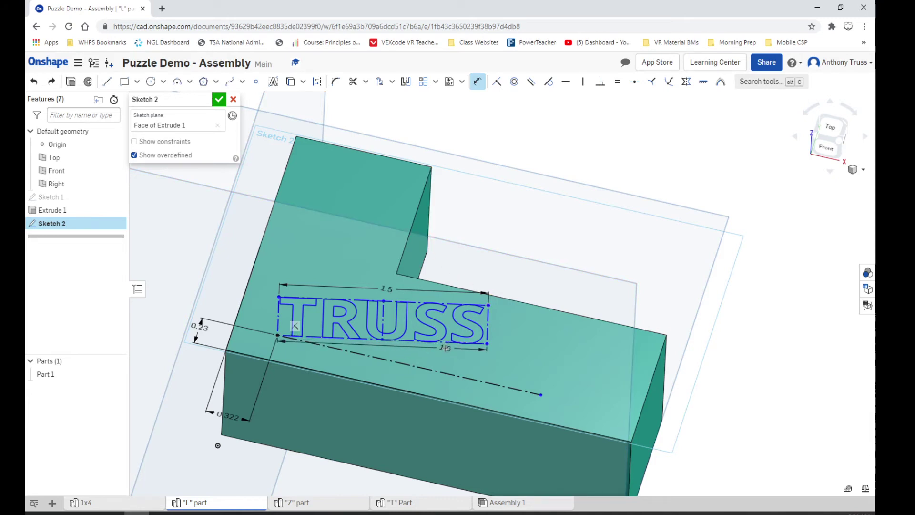
click(443, 371)
click(488, 365)
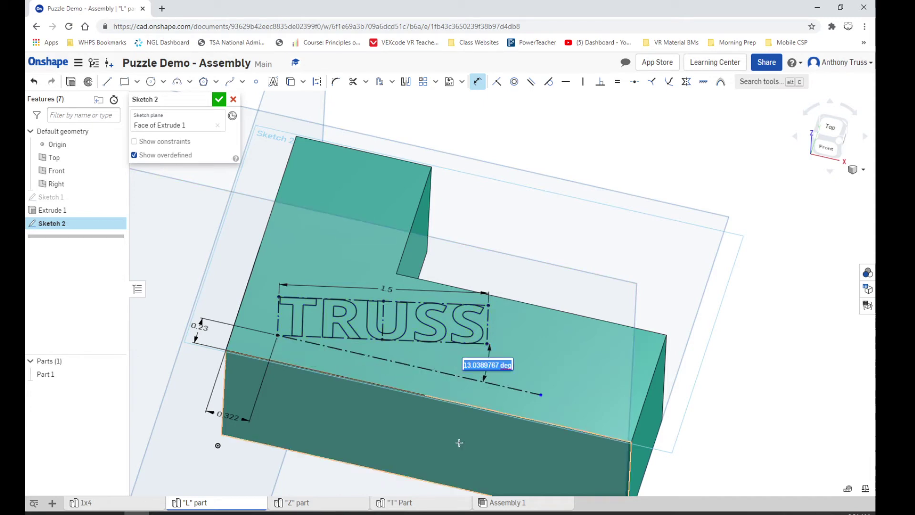
text(45)
key(Return)
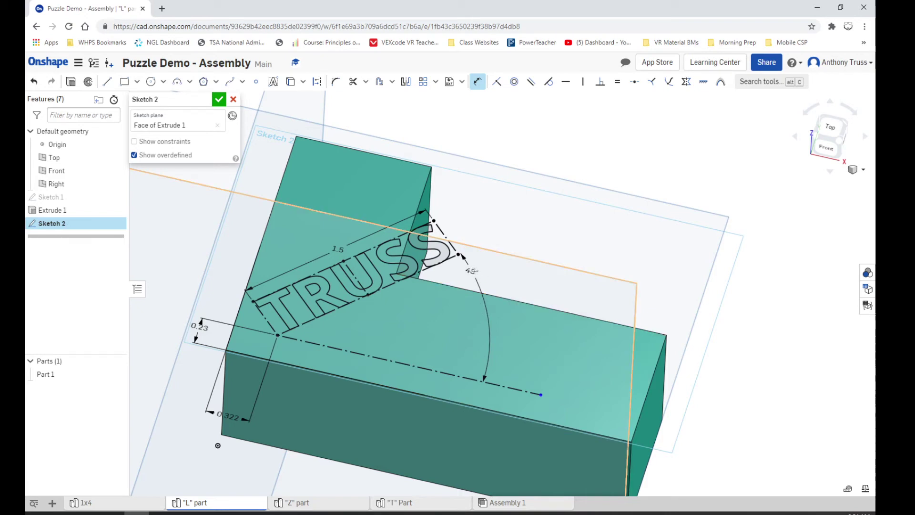
- Change the angle dimension to 15°
click(473, 271)
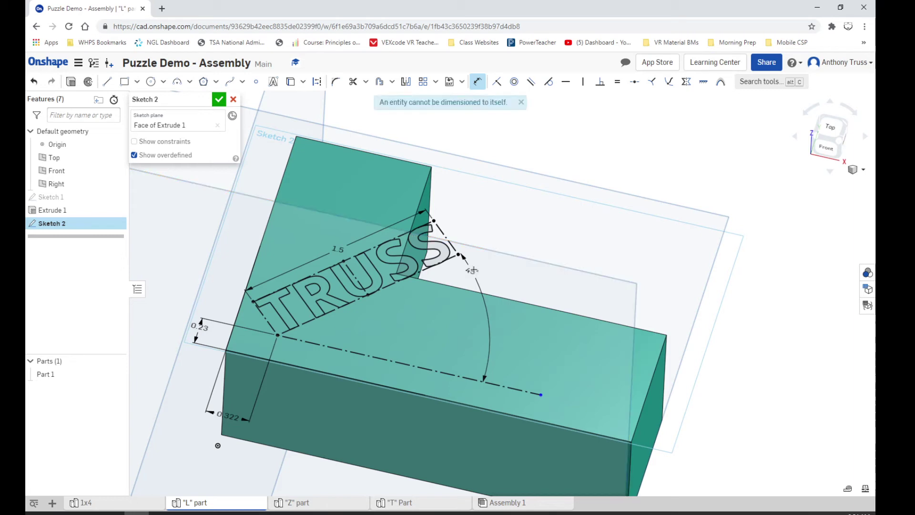
key(Escape)
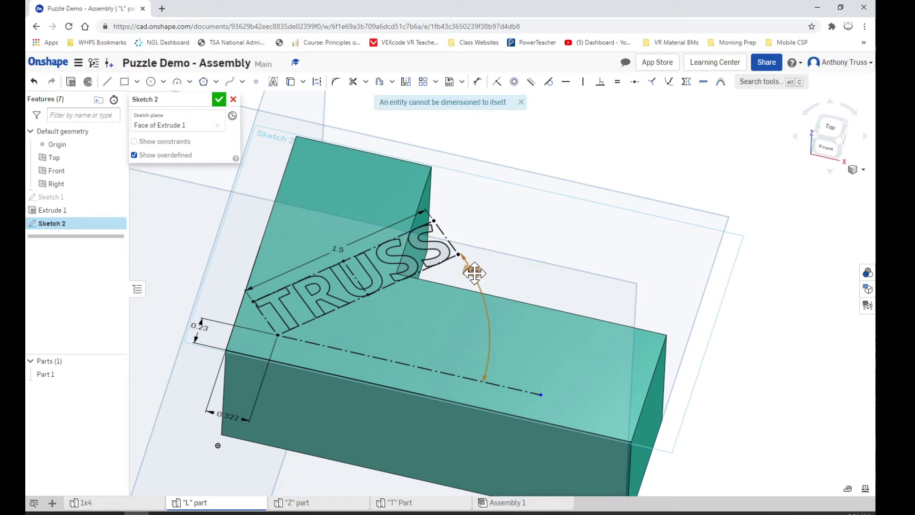
double_click(473, 271)
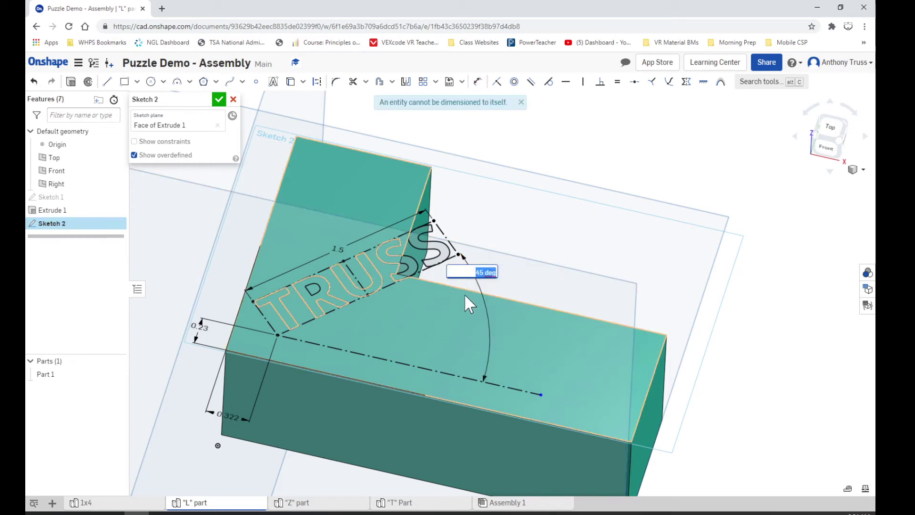
text(15)
key(Return)
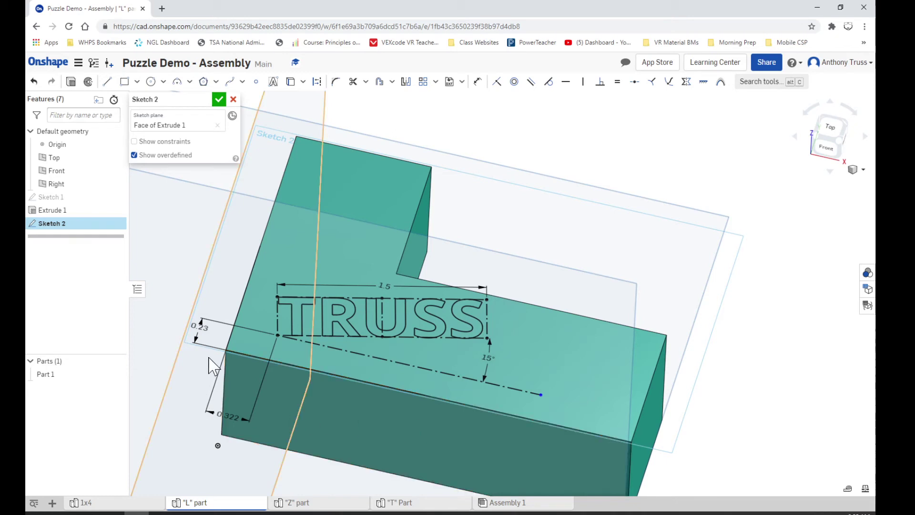
- Change the 0.23 in text offset to 0.25 in, then to 0.125 in
double_click(208, 332)
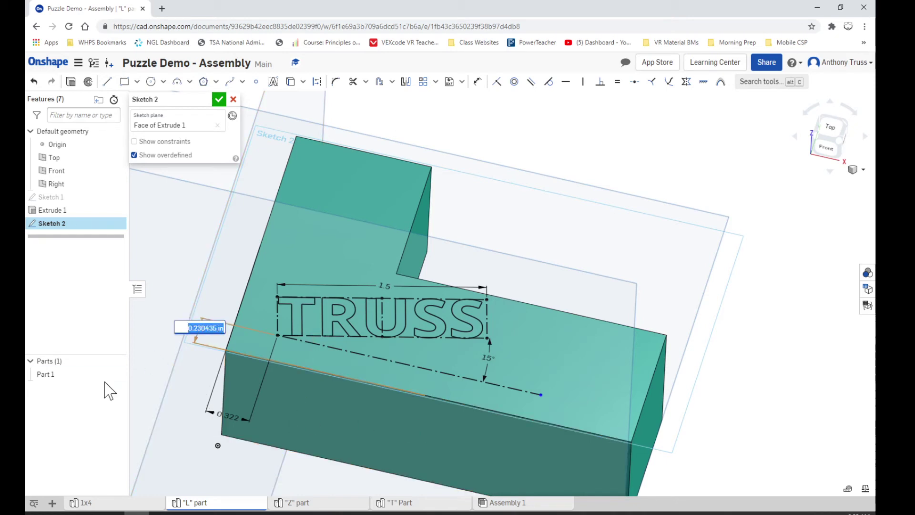
key(BackSpace)
text(.25)
key(Return)
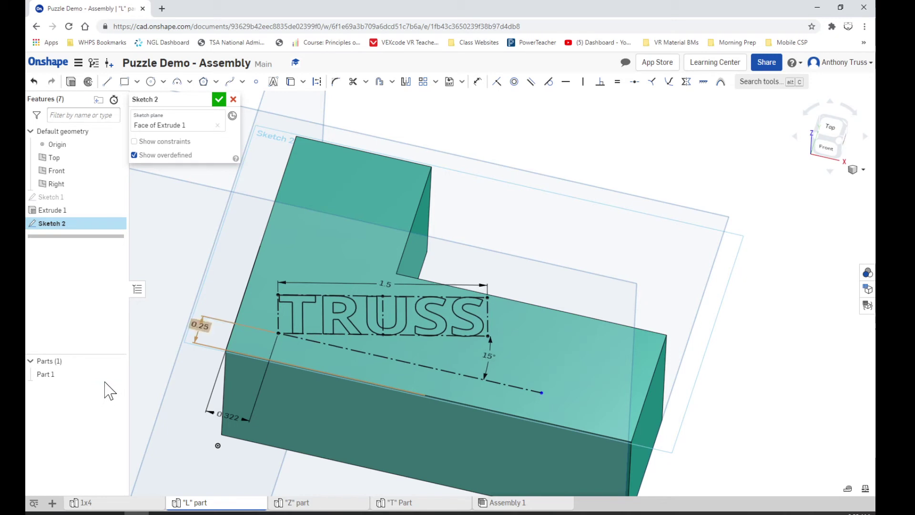
double_click(199, 325)
key(BackSpace)
text(.125)
key(Return)
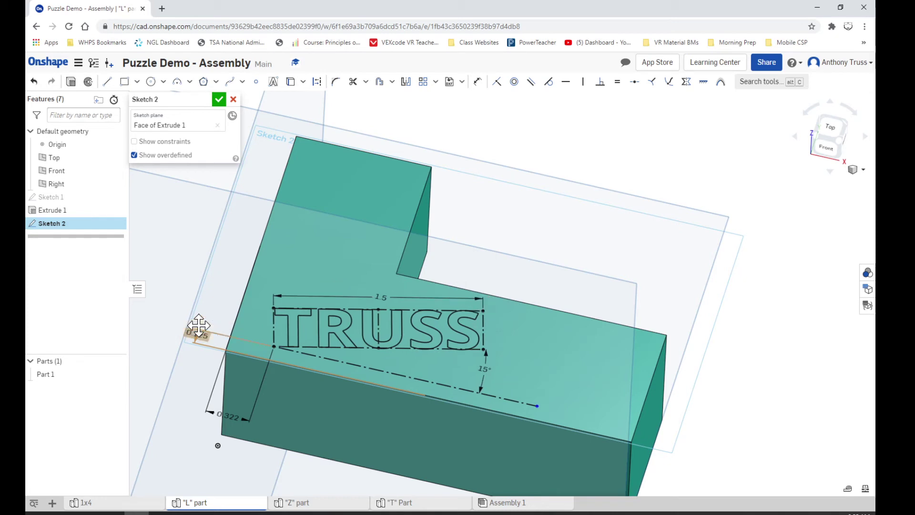
- Change the 0.322 in text offset to 0.5 in, then to 0.25 in
double_click(221, 411)
key(BackSpace)
text(.5)
key(Return)
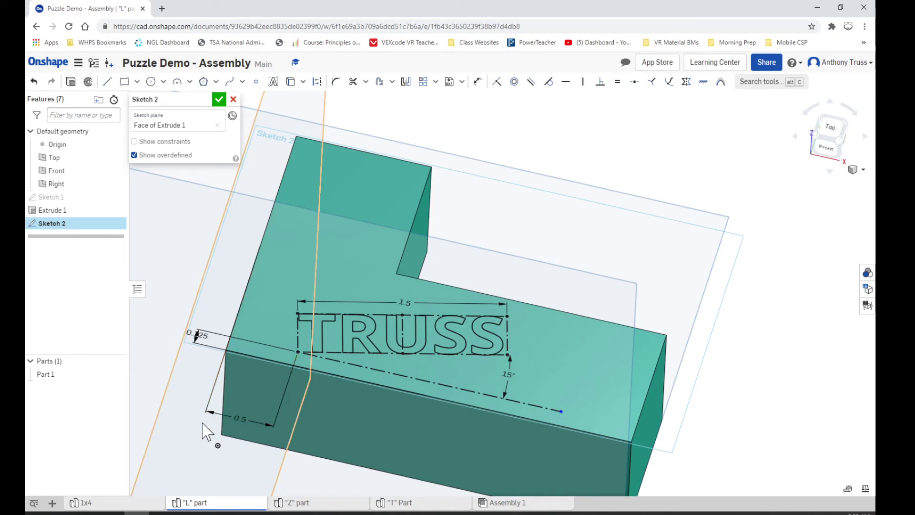
double_click(239, 416)
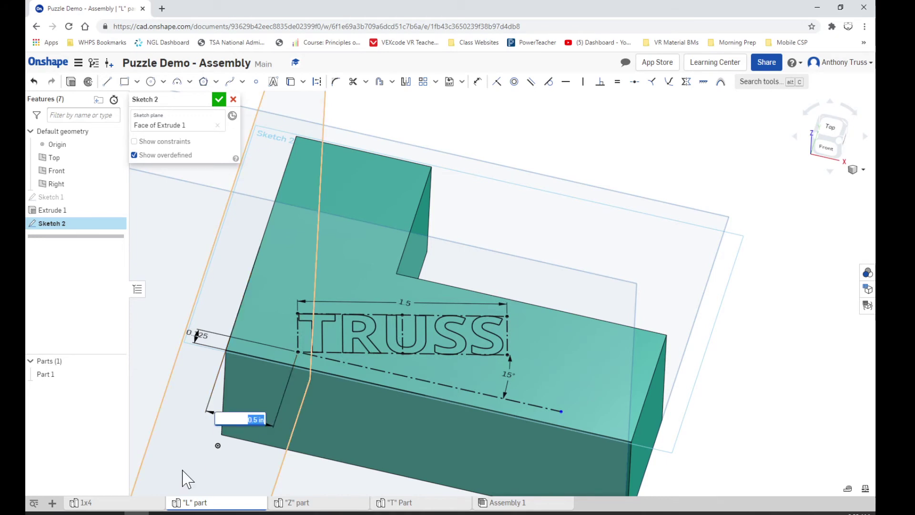
text(0.25)
key(Return)
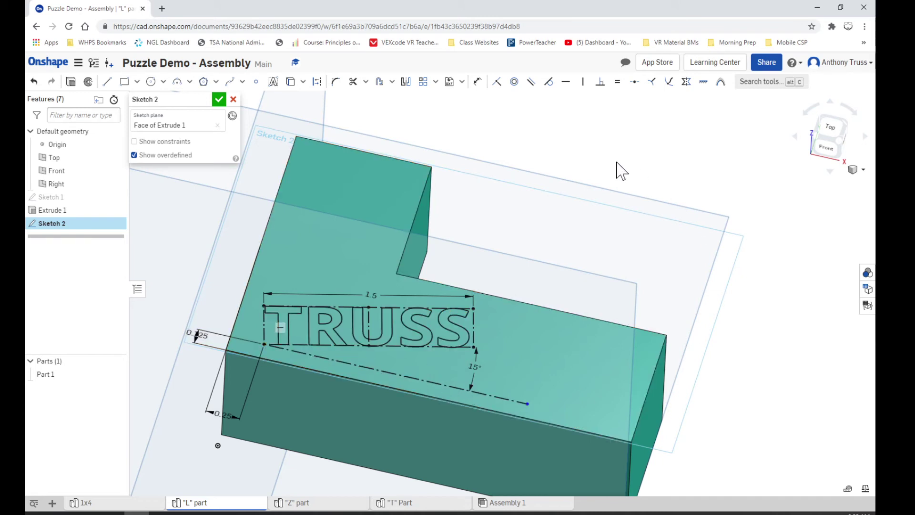
- Check the construction line and text box bottom edge, then clear the selection
click(416, 377)
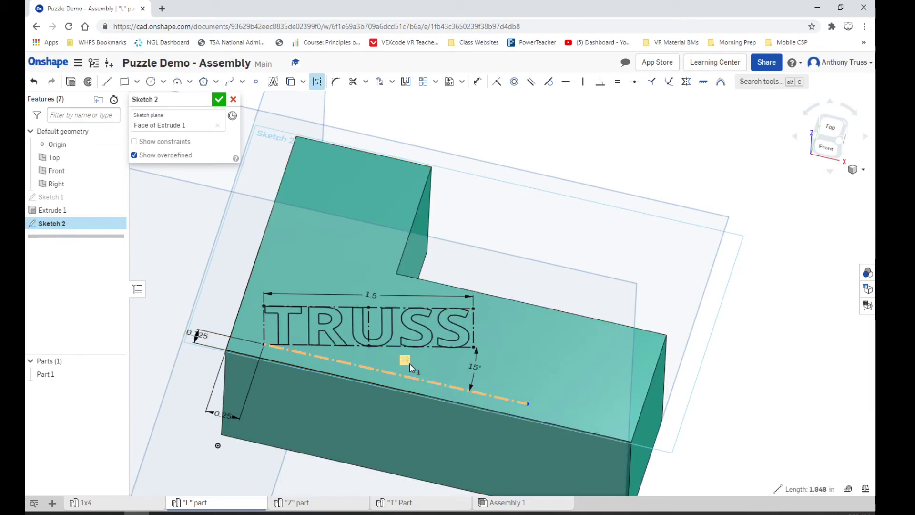
click(509, 262)
click(394, 345)
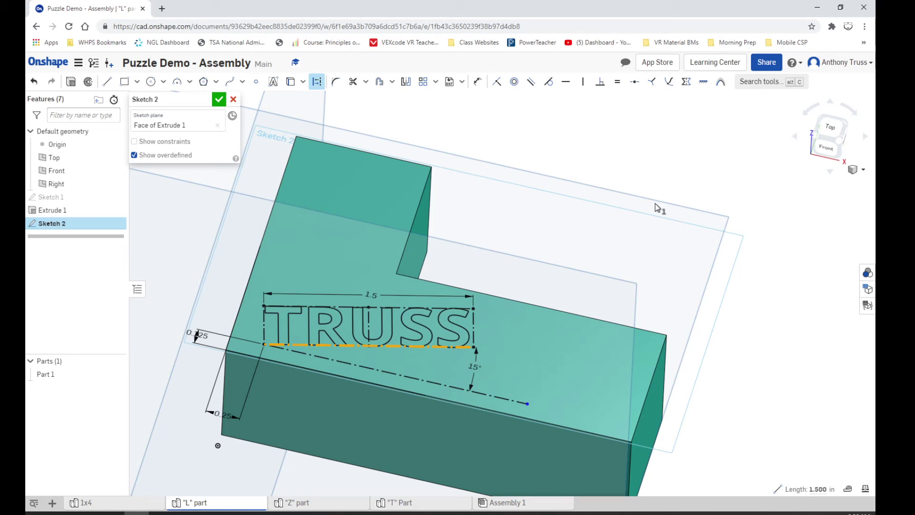
key(Escape)
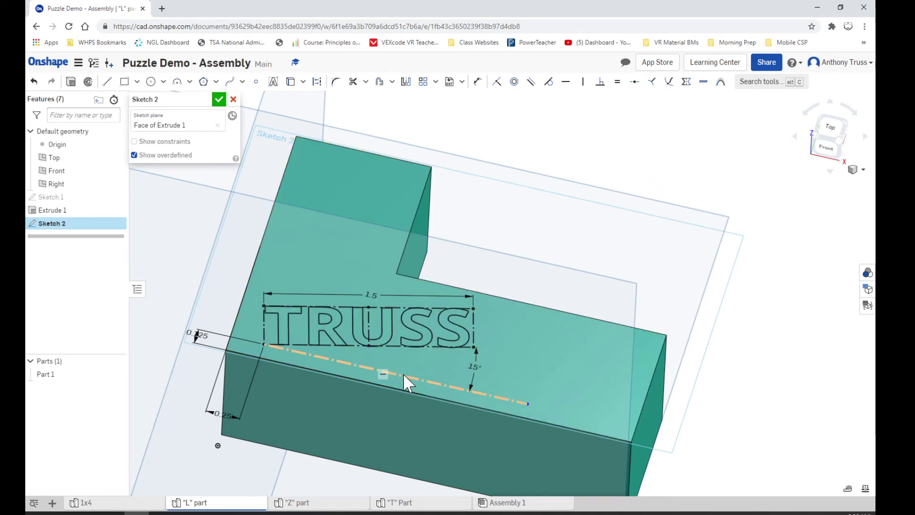
click(403, 373)
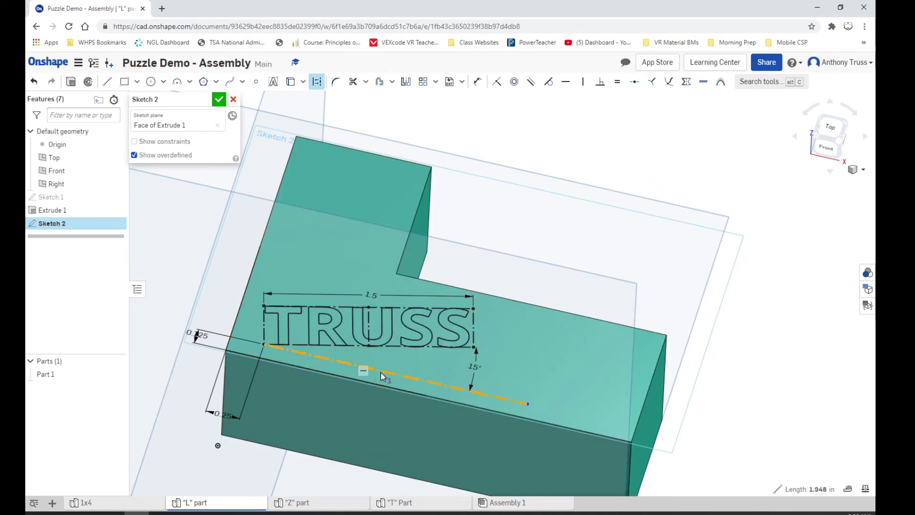
key(Escape)
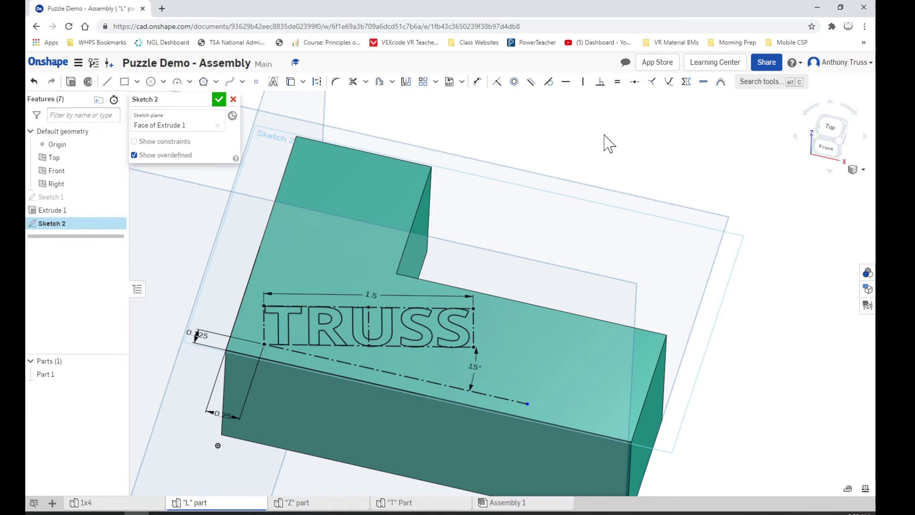
- Finish Sketch 2 and extrude it as a 1/32 in Remove cut into the L part
click(219, 99)
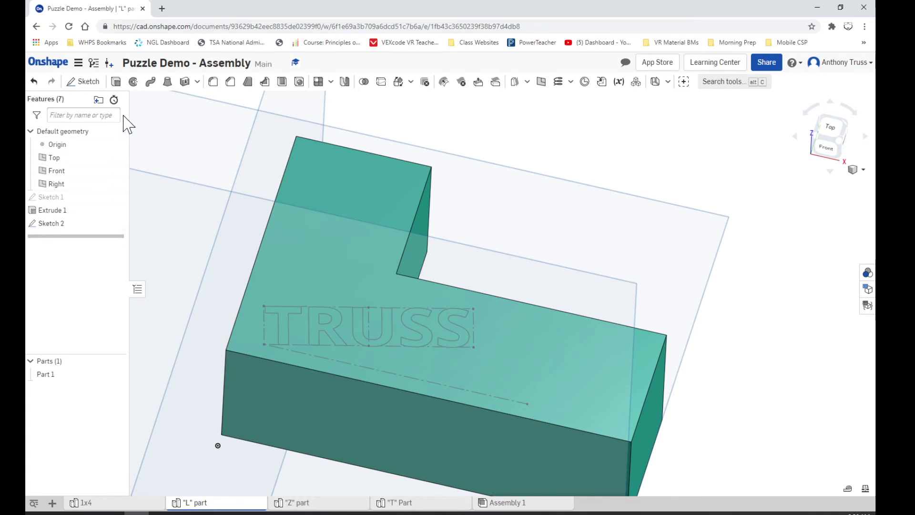
click(56, 223)
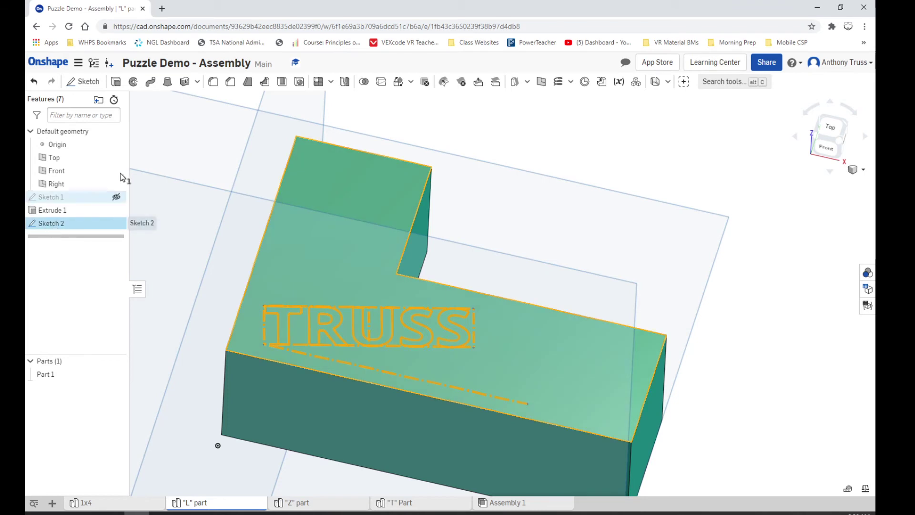
click(117, 84)
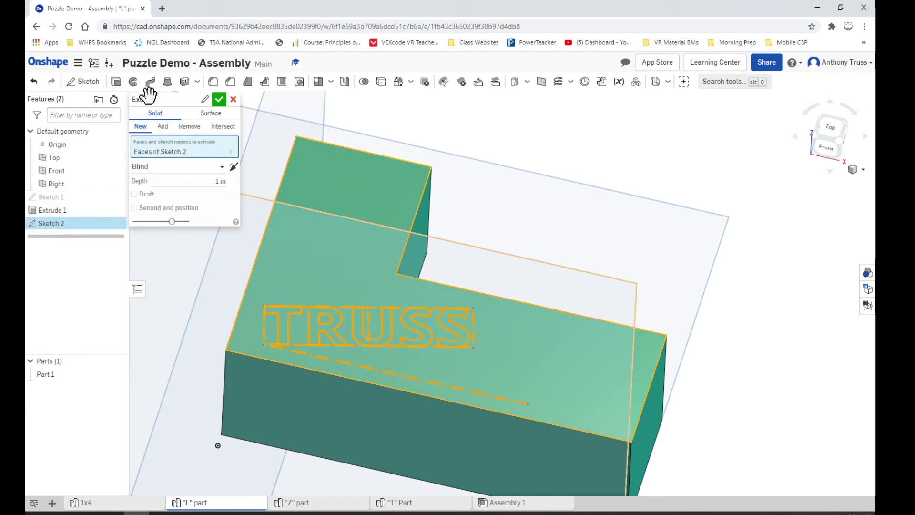
click(162, 126)
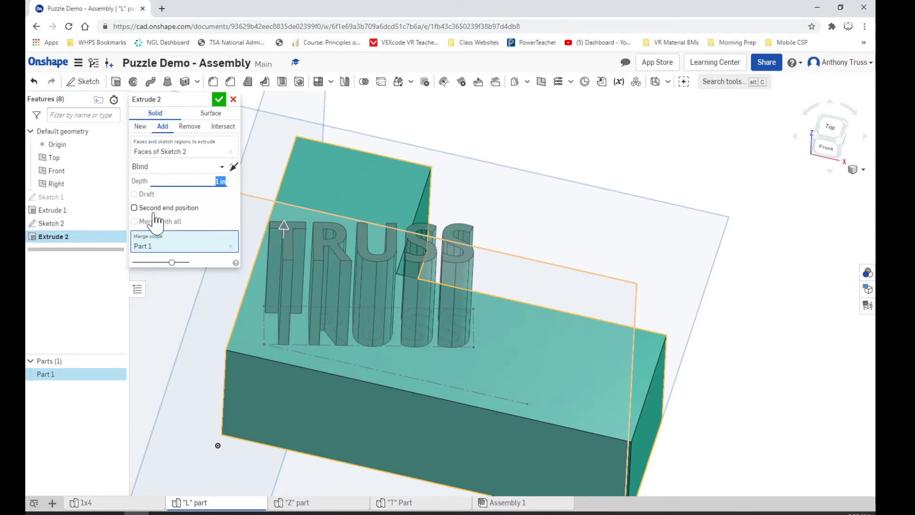
text(1/32)
key(Tab)
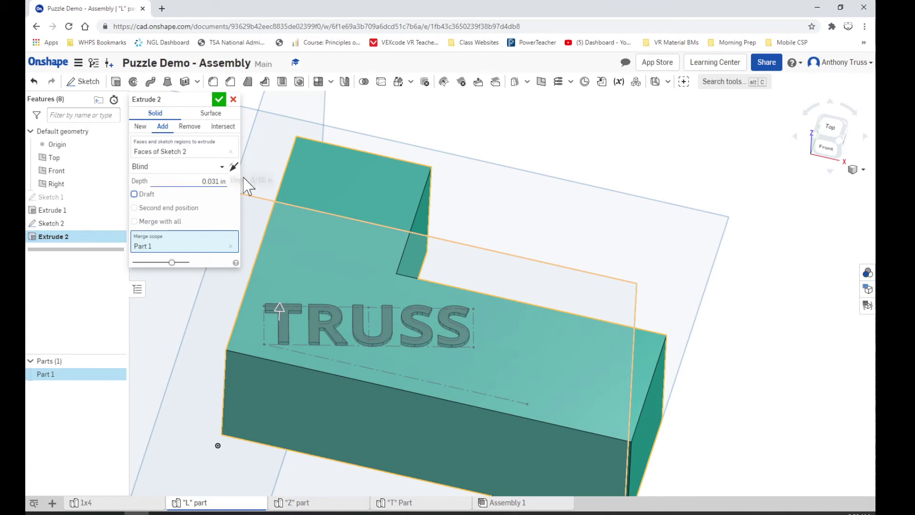
click(198, 128)
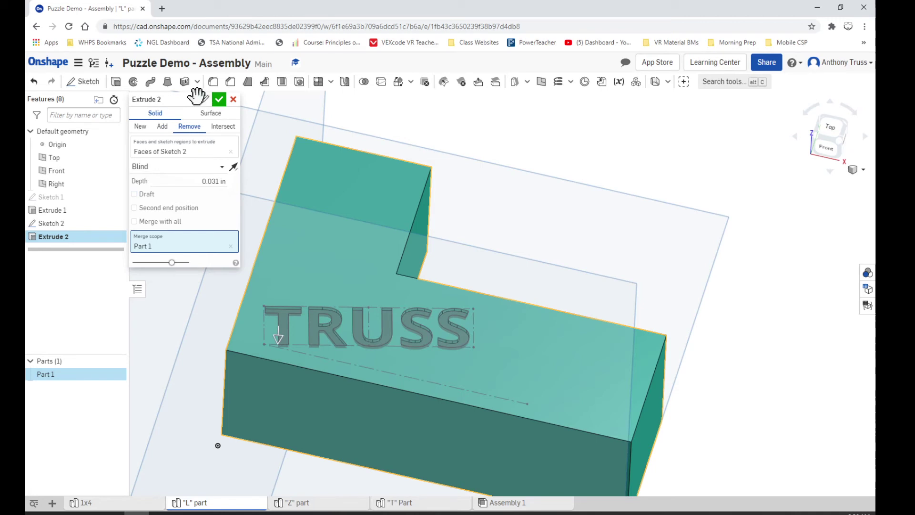
click(219, 100)
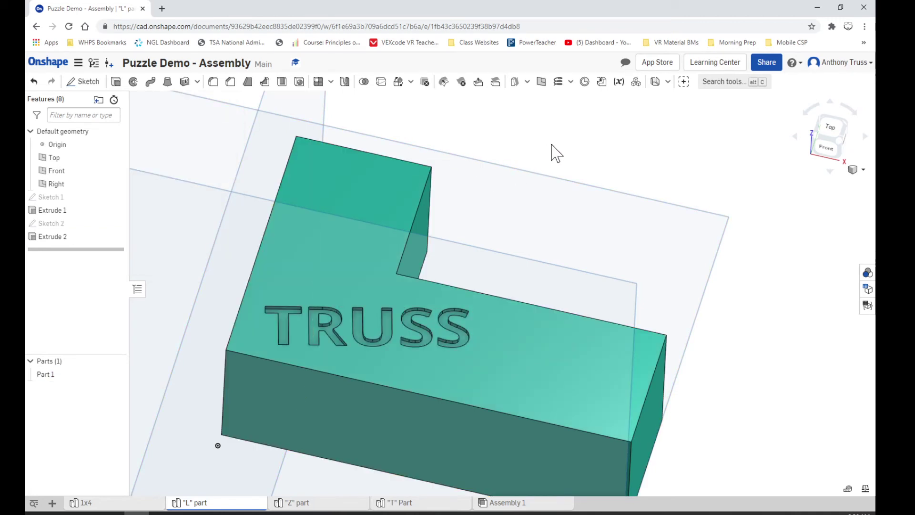
- Switch to Assembly 1 and orbit the puzzle, ending in isometric view
right_drag(556, 153, 594, 257)
click(507, 502)
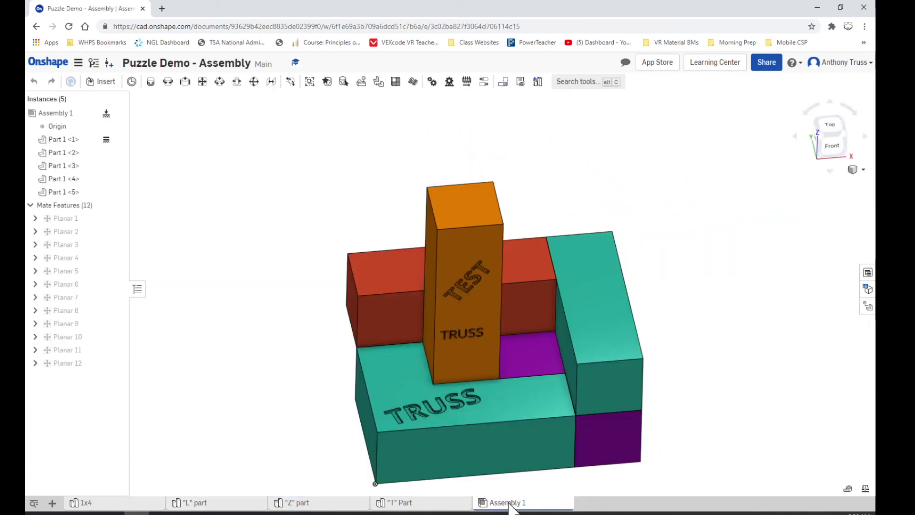
mouse_move(267, 320)
right_down()
mouse_move(296, 292)
mouse_move(327, 321)
mouse_move(271, 378)
mouse_move(314, 399)
mouse_move(250, 339)
mouse_move(235, 343)
mouse_move(284, 312)
mouse_move(315, 268)
mouse_move(276, 352)
mouse_move(300, 371)
mouse_move(303, 348)
mouse_move(333, 312)
mouse_move(396, 279)
mouse_move(419, 286)
mouse_move(345, 299)
mouse_move(348, 369)
mouse_move(388, 402)
mouse_move(231, 359)
mouse_move(228, 343)
mouse_move(258, 335)
right_up()
right_drag(198, 359, 215, 329)
scroll(265, 296, down, 3)
scroll(343, 330, up, 5)
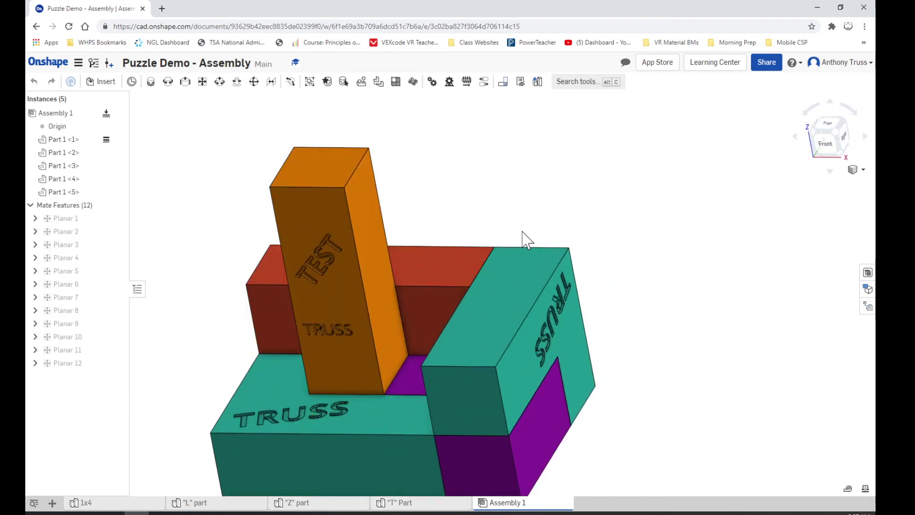
right_drag(523, 231, 523, 259)
scroll(515, 261, down, 2)
scroll(520, 271, up, 3)
right_drag(591, 310, 620, 314)
scroll(619, 313, down, 2)
scroll(579, 345, up, 1)
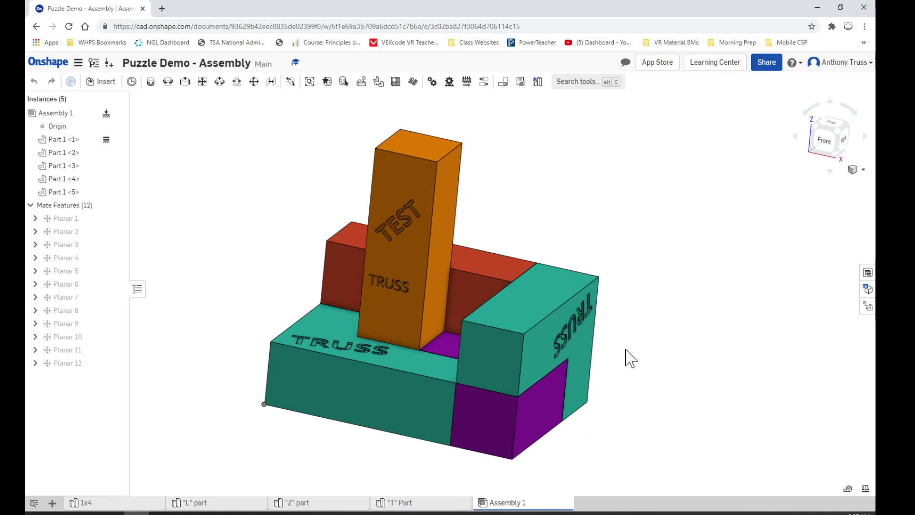
click(837, 134)
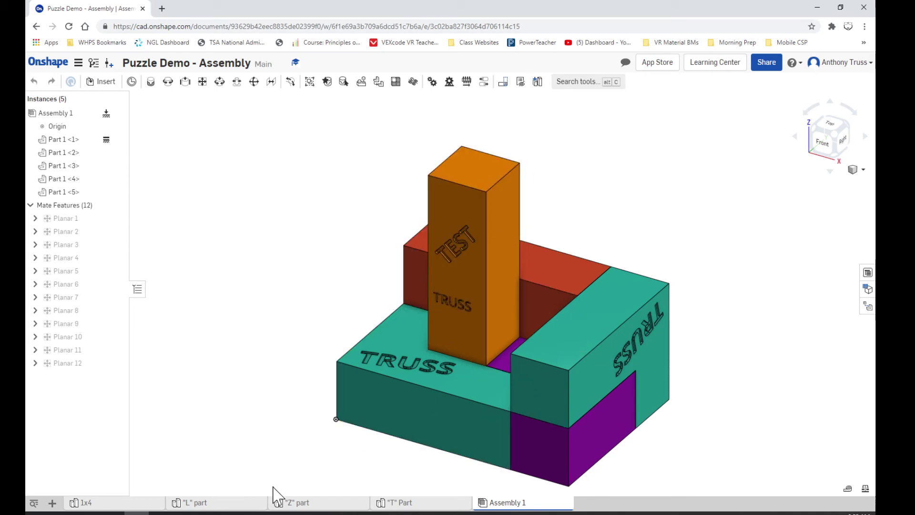
- Return to the L part studio in isometric view and zoom in on the engraved TRUSS letters
click(237, 504)
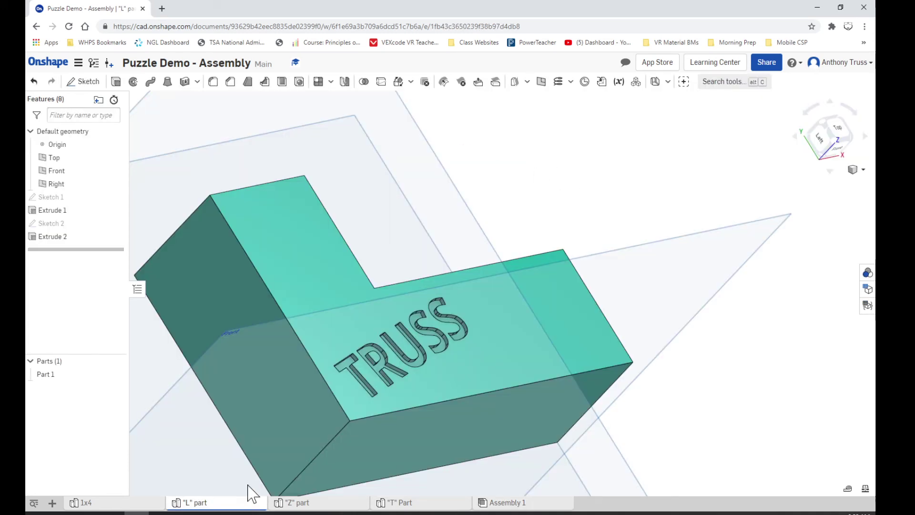
right_drag(762, 166, 829, 143)
click(830, 143)
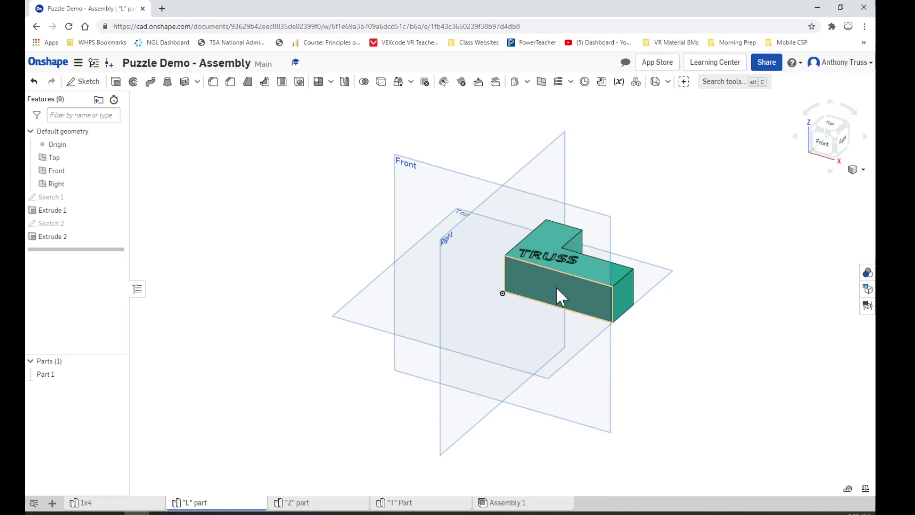
click(556, 287)
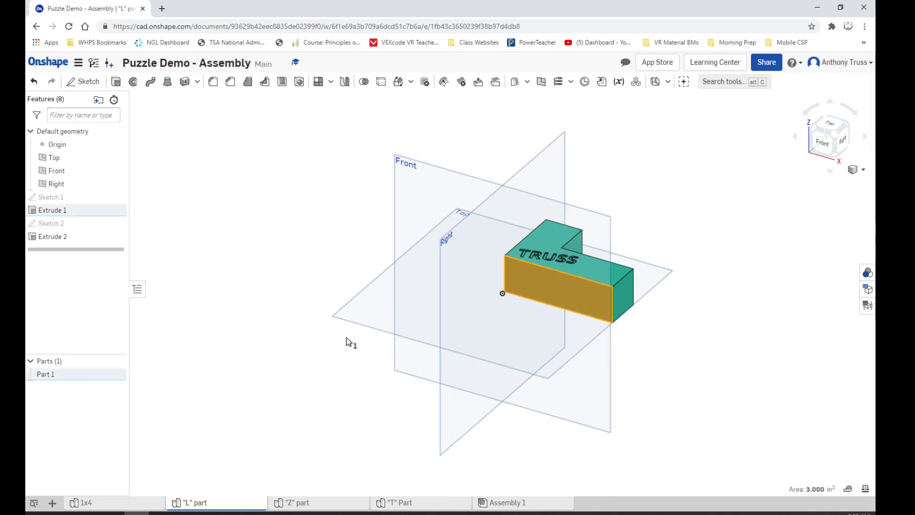
click(312, 330)
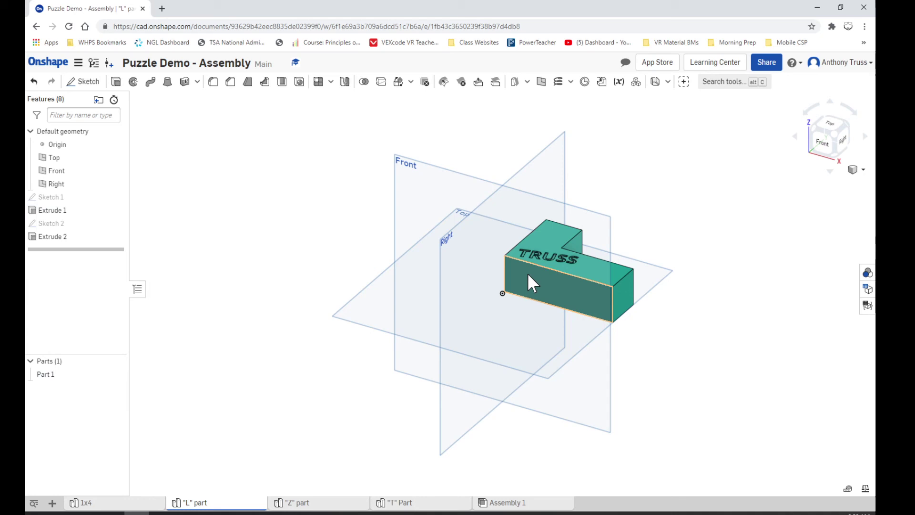
scroll(530, 271, up, 5)
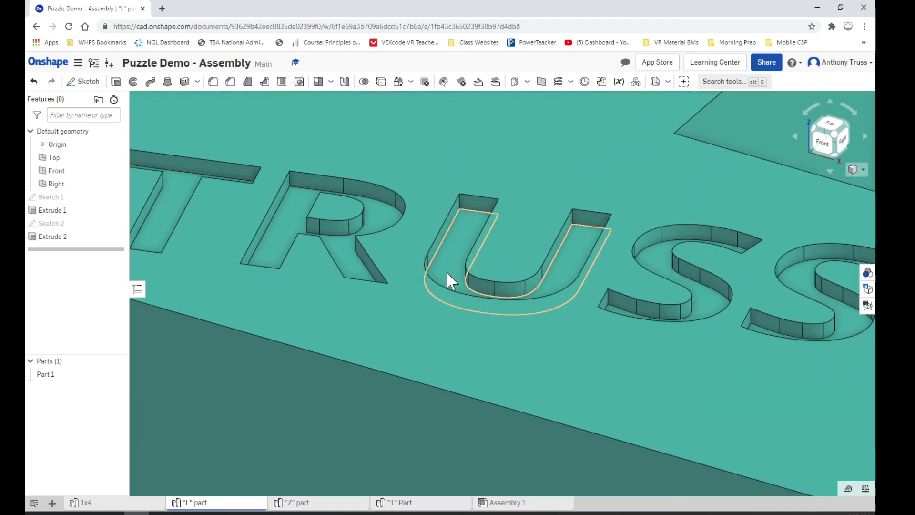
scroll(446, 271, down, 10)
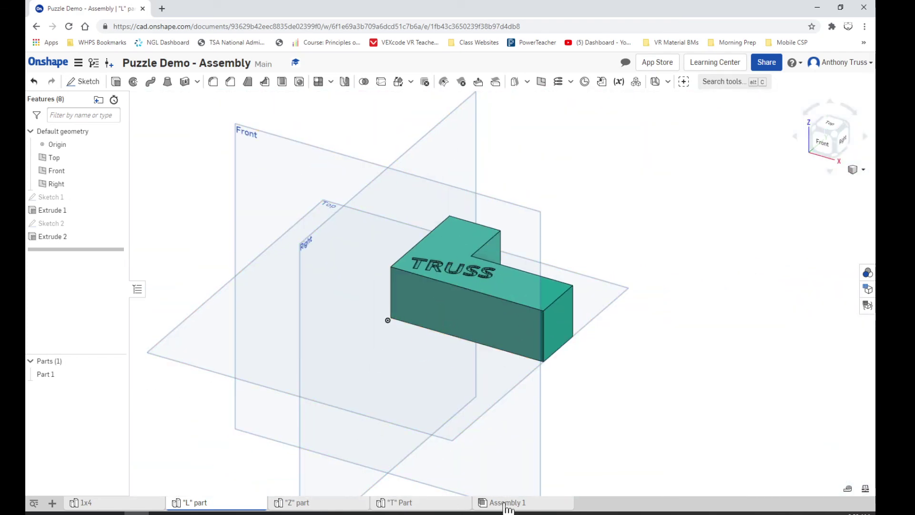
- Switch back to Assembly 1 and select the teal piece and L part to inspect the TRUSS engraving
click(509, 502)
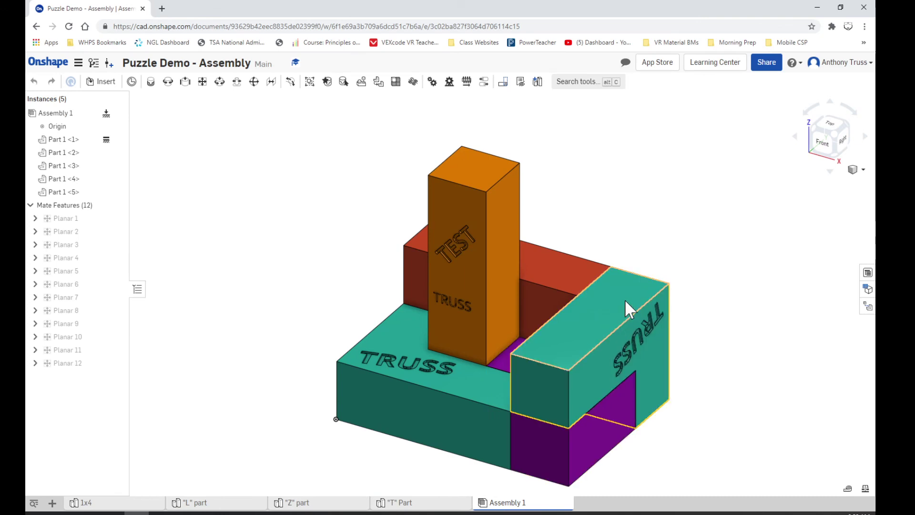
click(623, 294)
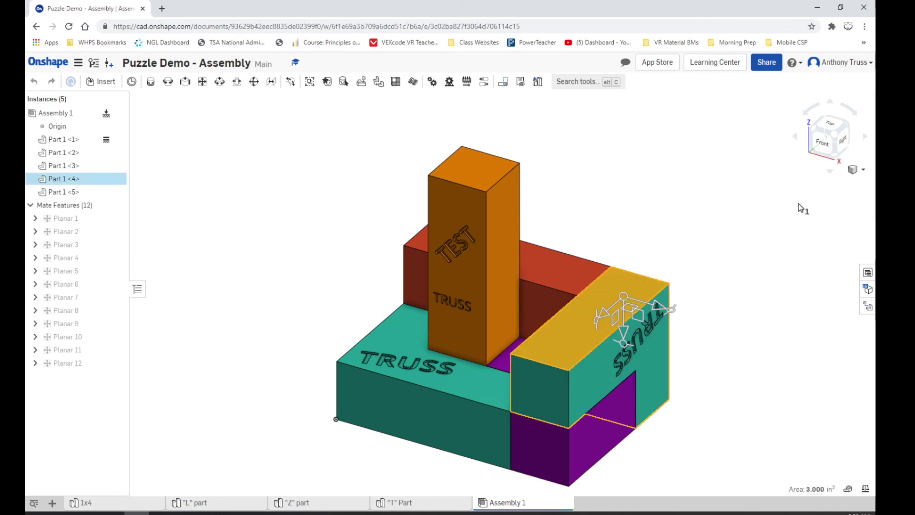
click(402, 396)
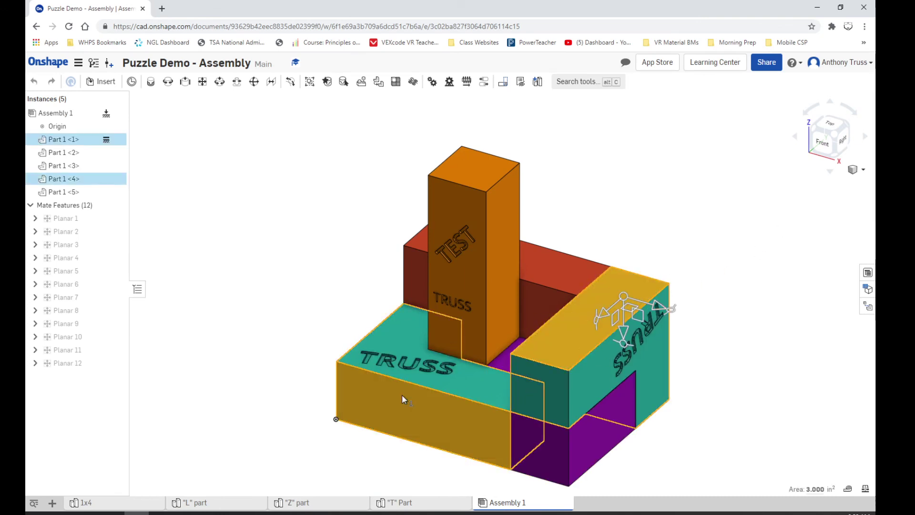
click(293, 233)
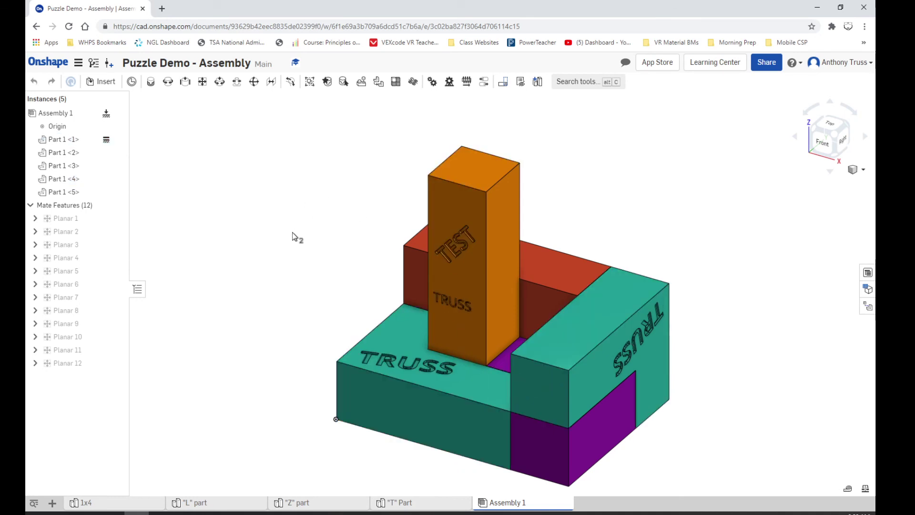